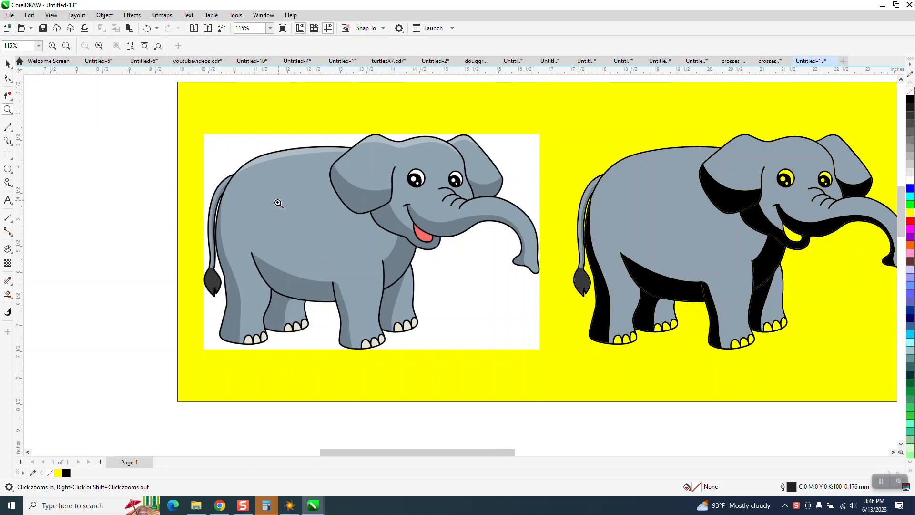
# Widen the yellow background rectangle to about 22.6 inches and move the black-shaded elephant 7 inches to the right.
pyautogui.scroll(-1, 276, 202)
pyautogui.click(7, 64)
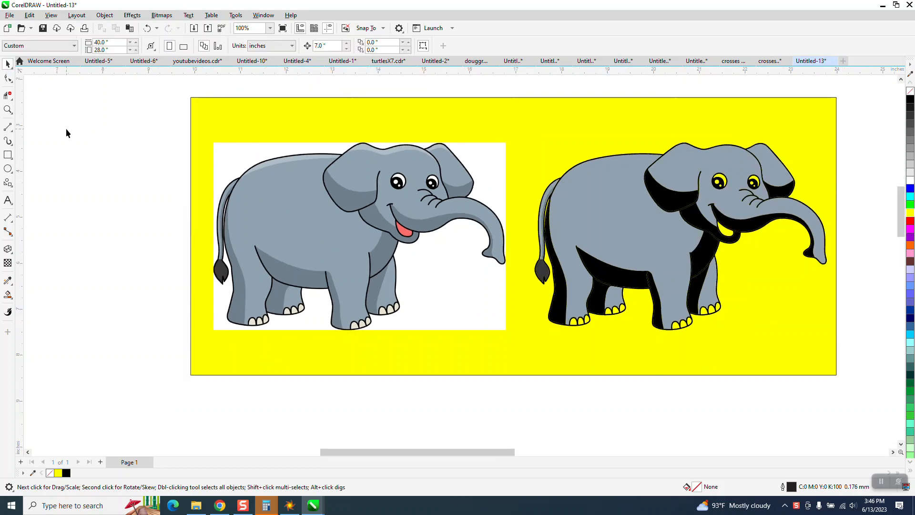
pyautogui.scroll(-1, 53, 131)
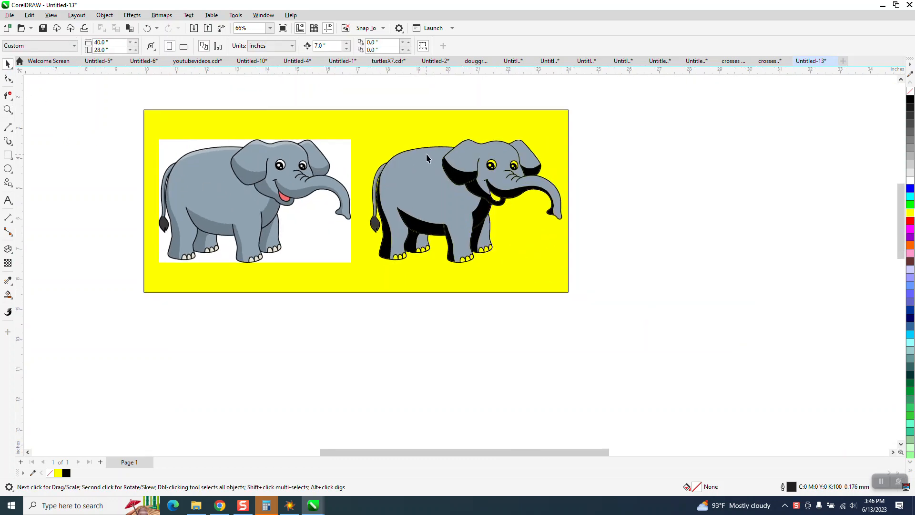
pyautogui.click(562, 151)
pyautogui.moveTo(573, 201); pyautogui.dragTo(828, 201)
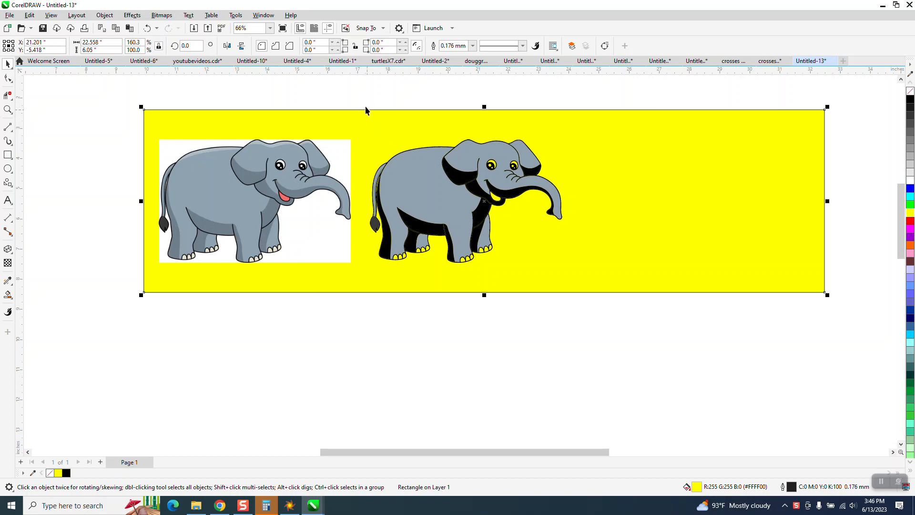
pyautogui.moveTo(367, 99); pyautogui.dragTo(610, 329)
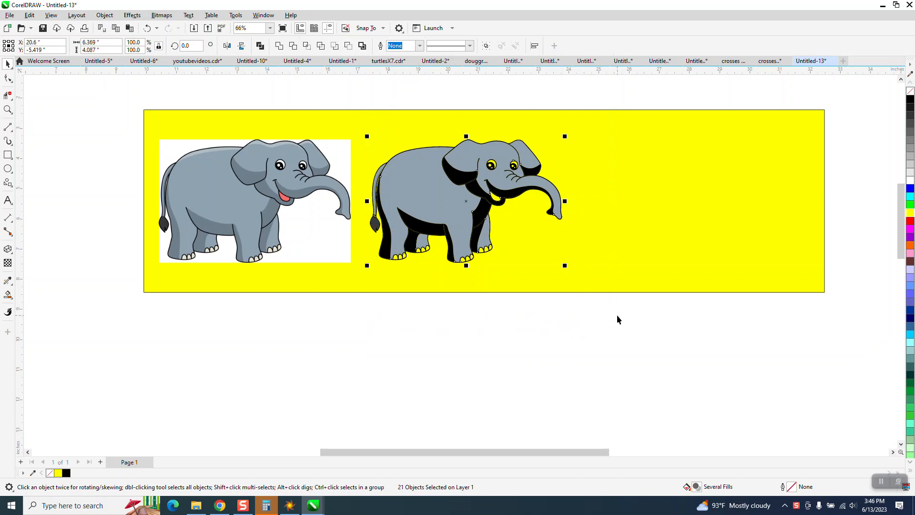
pyautogui.press('Right')
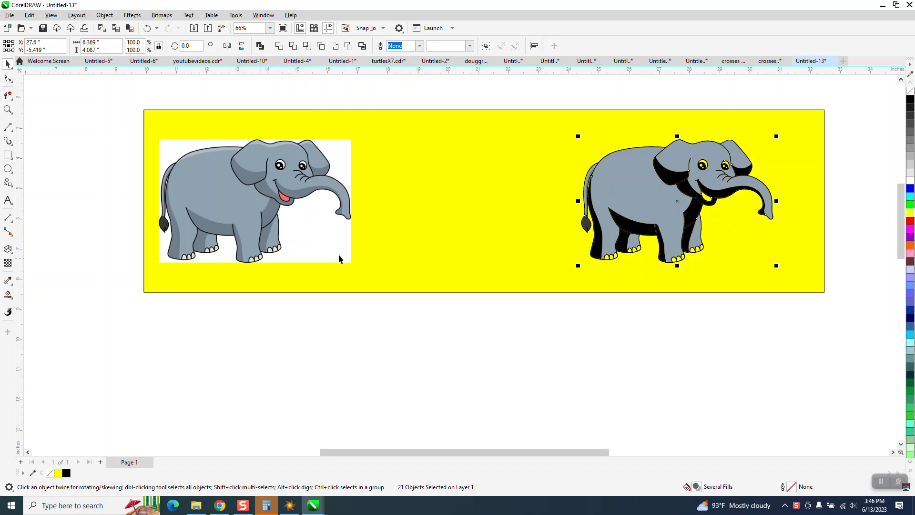
# Trace the original elephant bitmap with the Clipart outline trace, using the default settings.
pyautogui.click(315, 235)
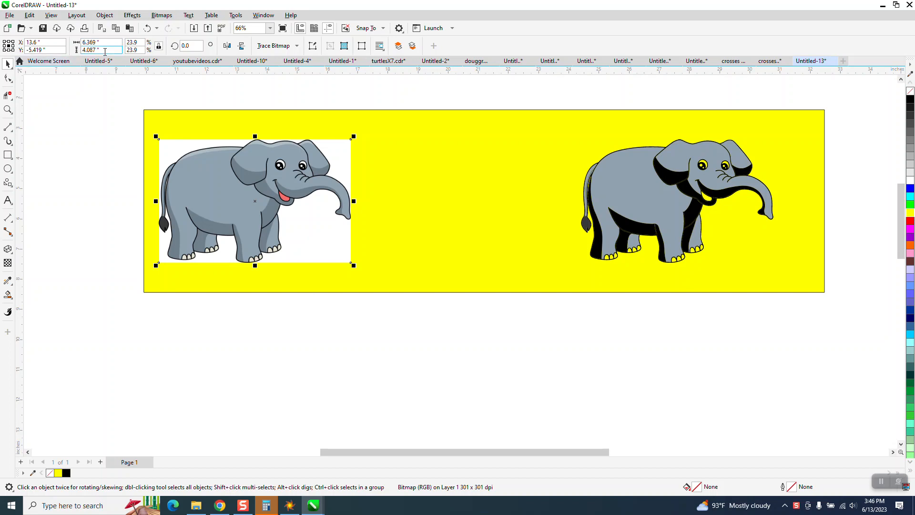
pyautogui.click(296, 47)
pyautogui.moveTo(291, 82)
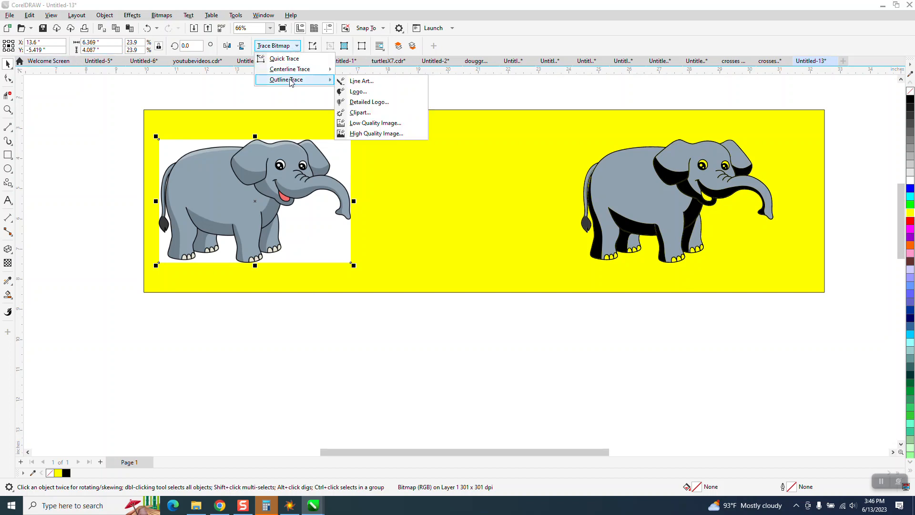
pyautogui.click(360, 113)
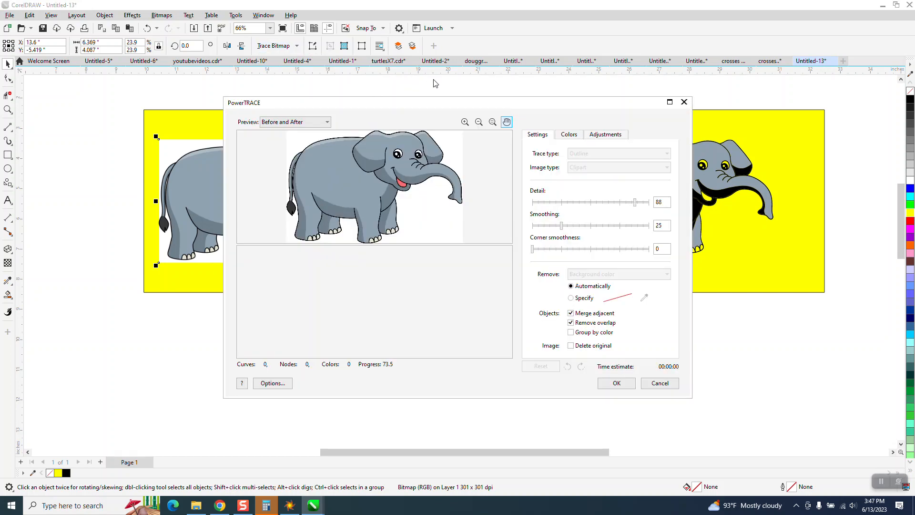
pyautogui.click(616, 383)
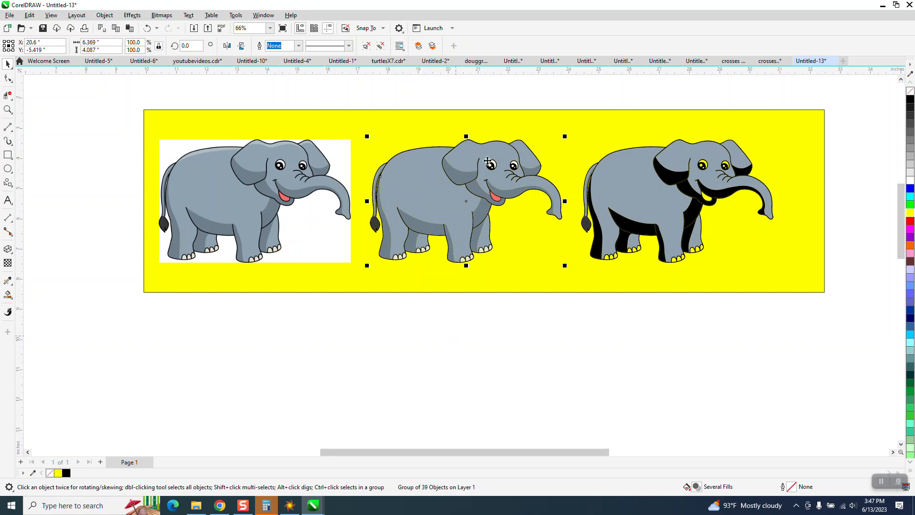
# Move the black-shaded elephant 7 inches down off the yellow rectangle and ungroup the newly traced elephant.
pyautogui.moveTo(555, 112); pyautogui.dragTo(786, 305)
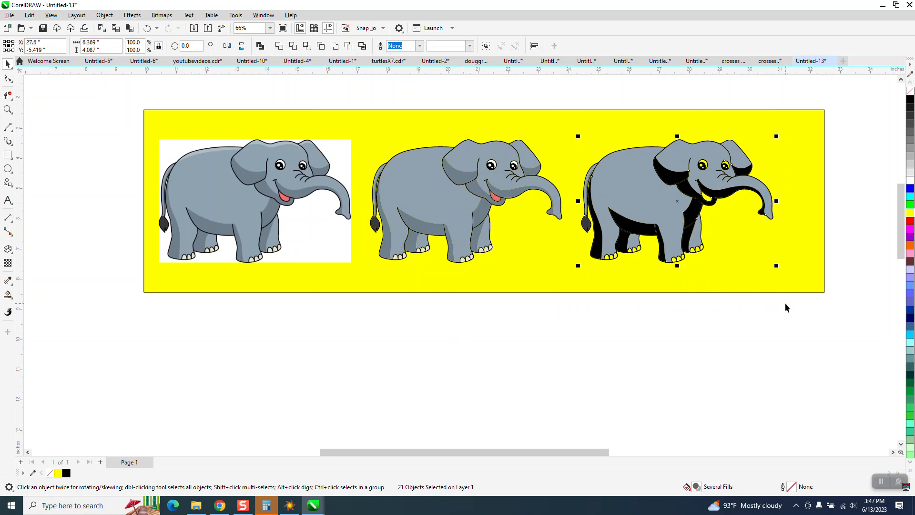
pyautogui.press('Down')
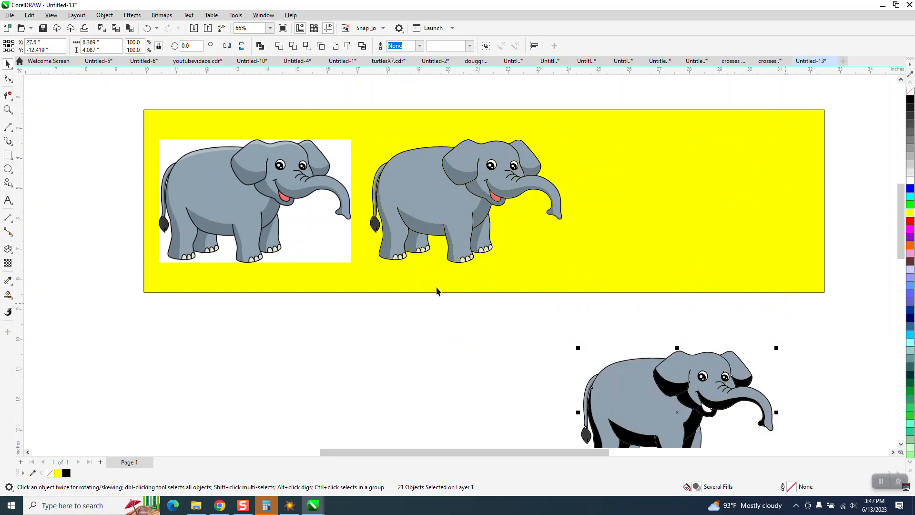
pyautogui.click(7, 110)
pyautogui.moveTo(350, 113); pyautogui.dragTo(684, 341)
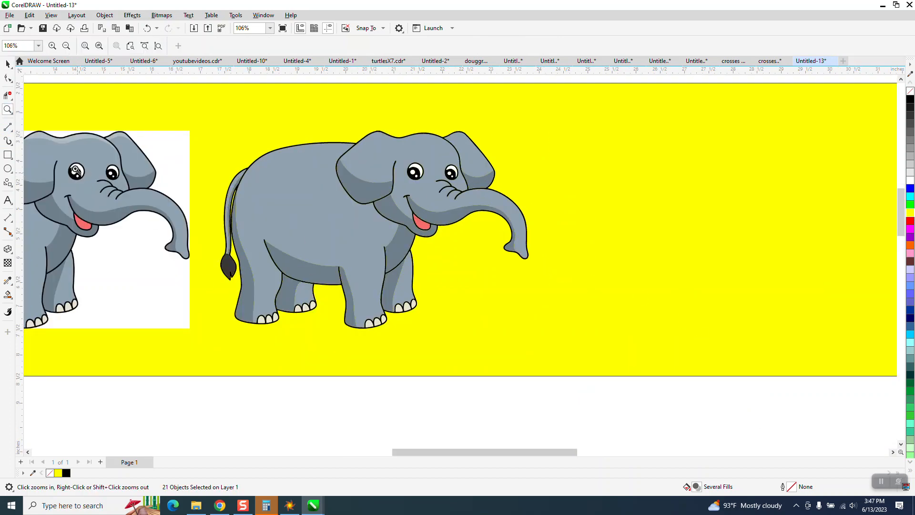
pyautogui.click(7, 64)
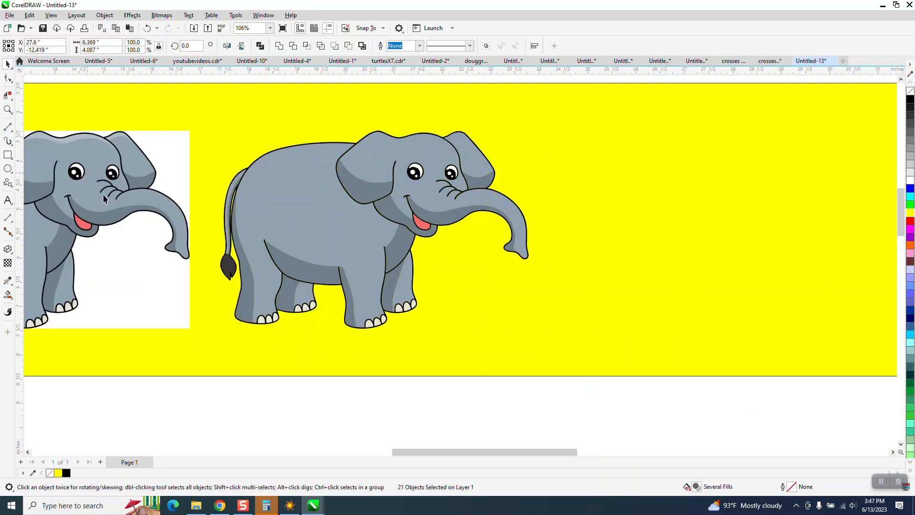
pyautogui.click(282, 400)
pyautogui.click(267, 258)
pyautogui.click(107, 17)
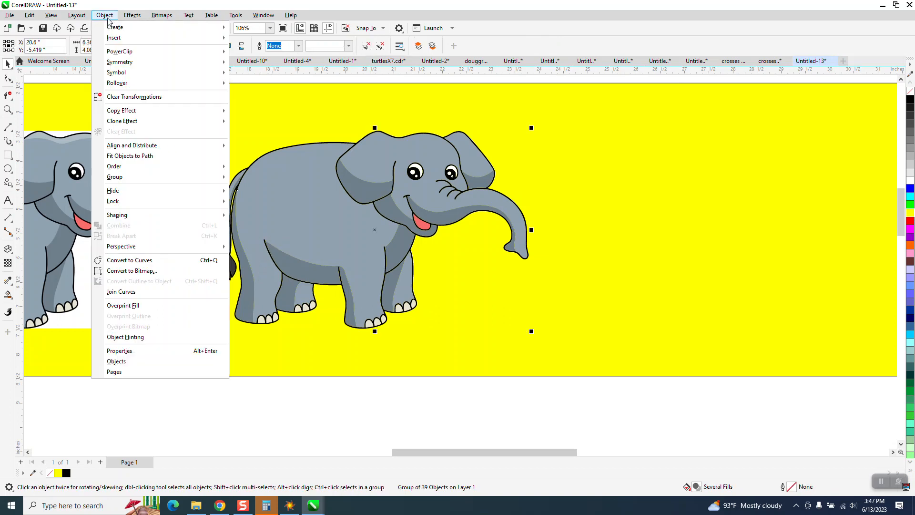
pyautogui.moveTo(131, 177)
pyautogui.click(243, 196)
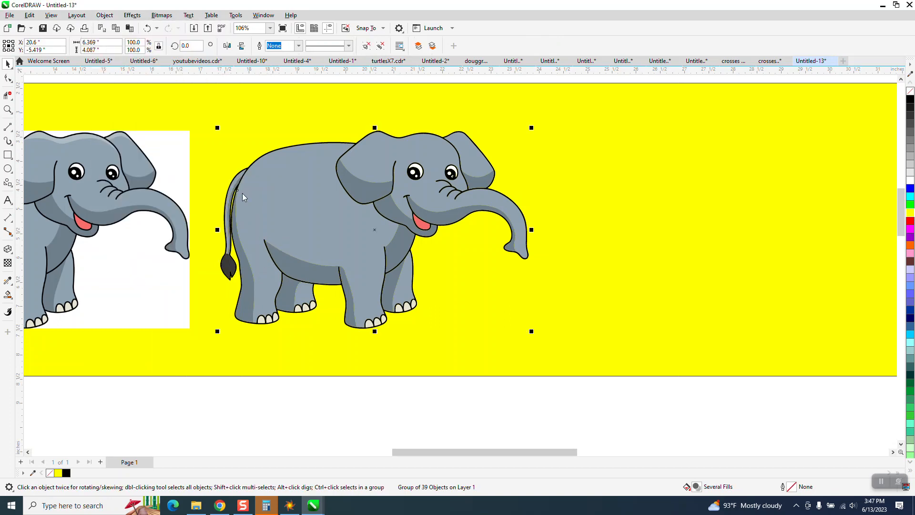
pyautogui.click(270, 355)
# Delete the cream toenail shapes from both hind feet of the traced elephant.
pyautogui.click(261, 322)
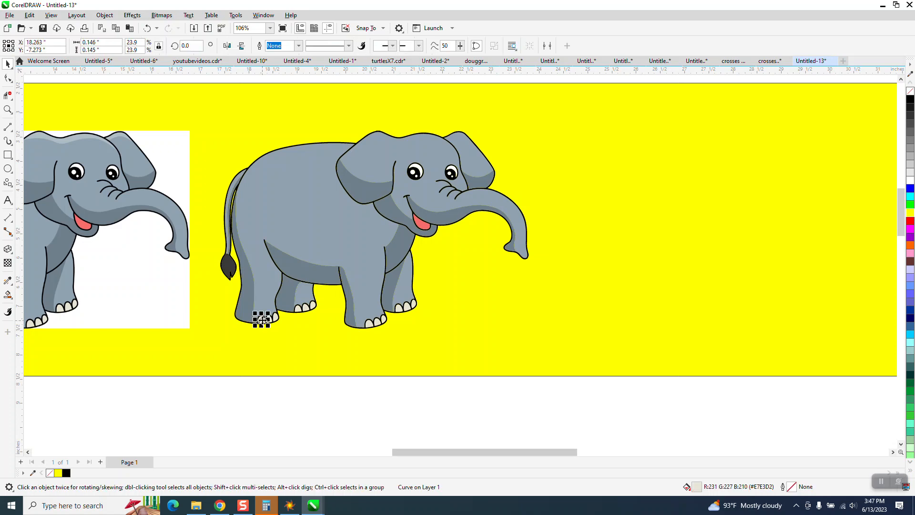
pyautogui.click(256, 321)
pyautogui.click(269, 324)
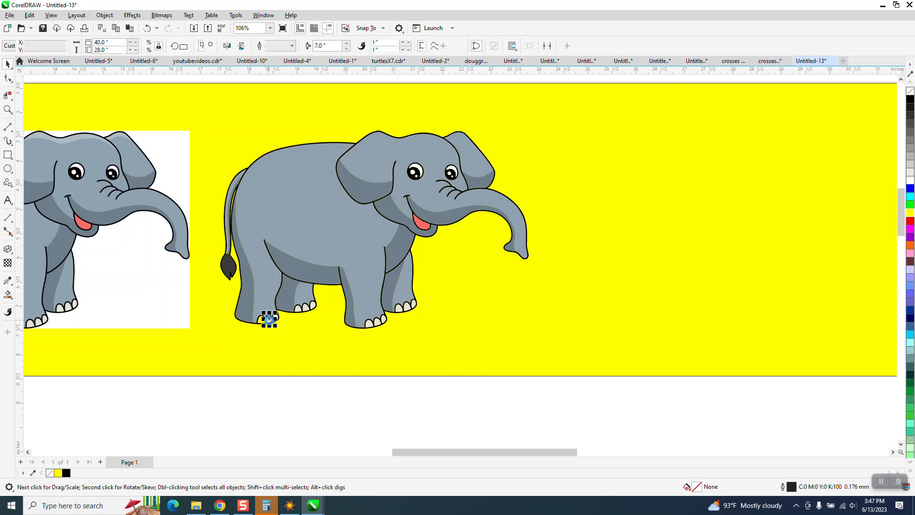
pyautogui.click(275, 323)
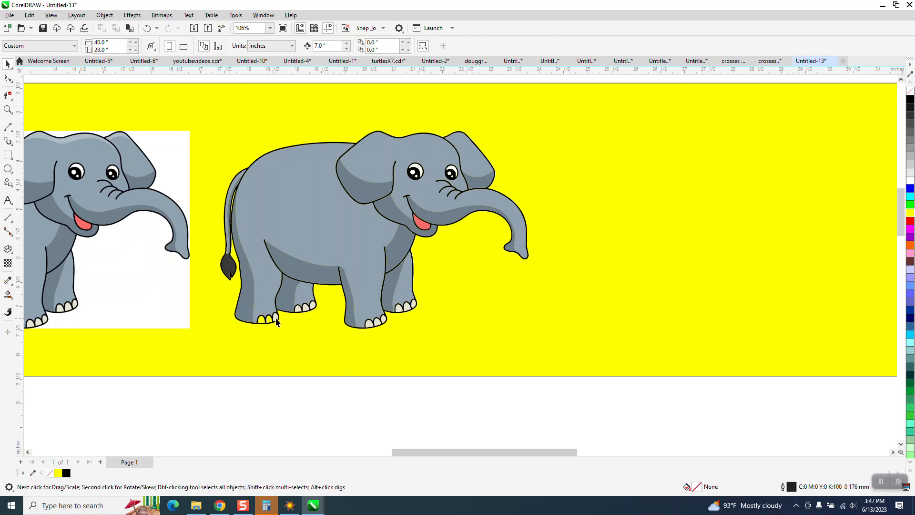
pyautogui.click(307, 310)
pyautogui.click(310, 308)
pyautogui.click(313, 305)
pyautogui.press('Delete')
# Delete the cream toenail shapes from both front feet of the traced elephant.
pyautogui.click(378, 323)
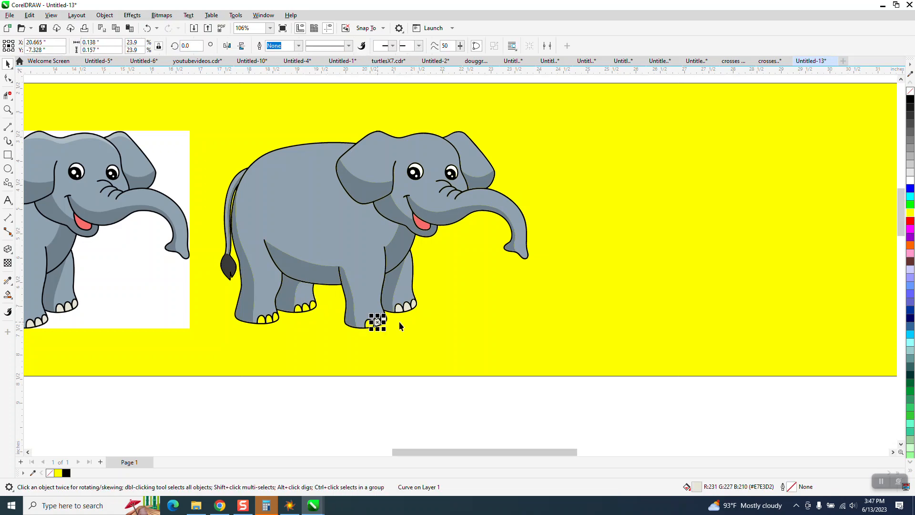
pyautogui.press('Delete')
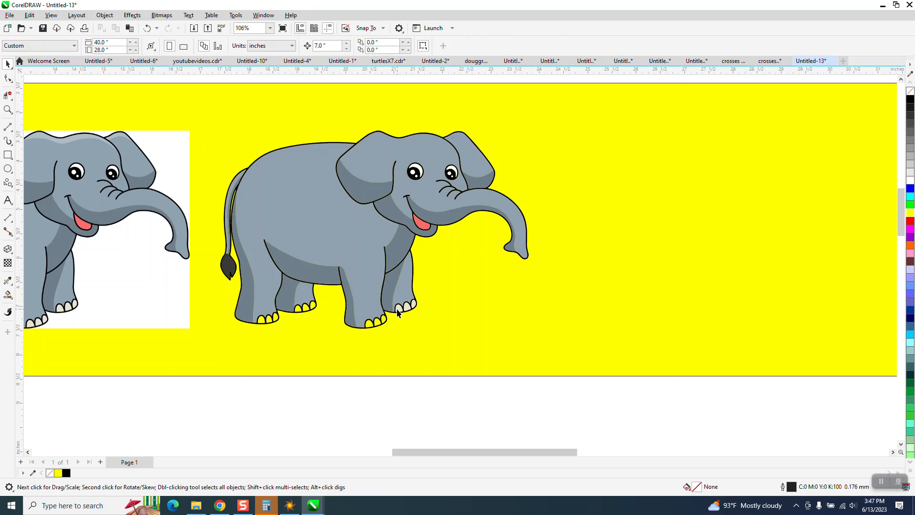
pyautogui.click(398, 308)
pyautogui.press('Delete')
pyautogui.click(407, 307)
pyautogui.press('Delete')
# Delete the red mouth shape from the traced elephant.
pyautogui.click(8, 109)
pyautogui.moveTo(310, 148); pyautogui.dragTo(589, 293)
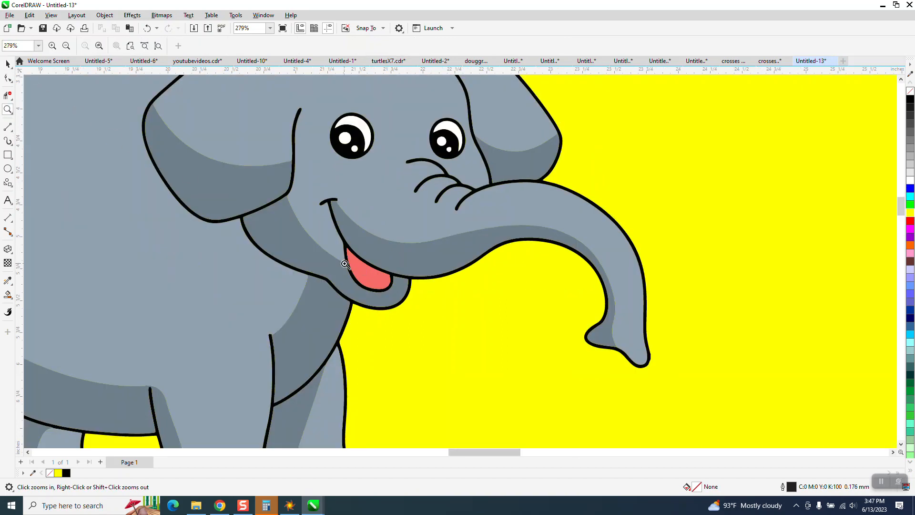
pyautogui.click(7, 63)
pyautogui.click(375, 279)
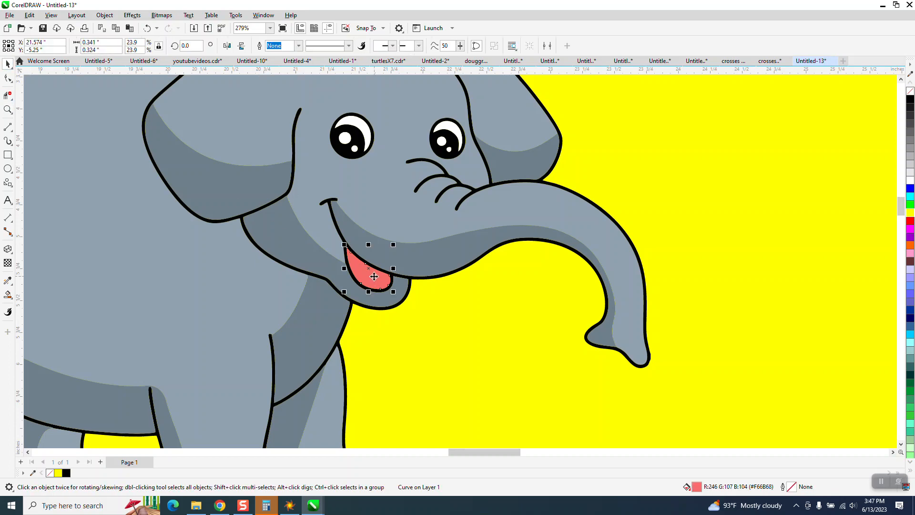
pyautogui.press('Delete')
# Delete the white areas and the small white pupil highlights from both eyes of the traced elephant.
pyautogui.click(450, 129)
pyautogui.press('Delete')
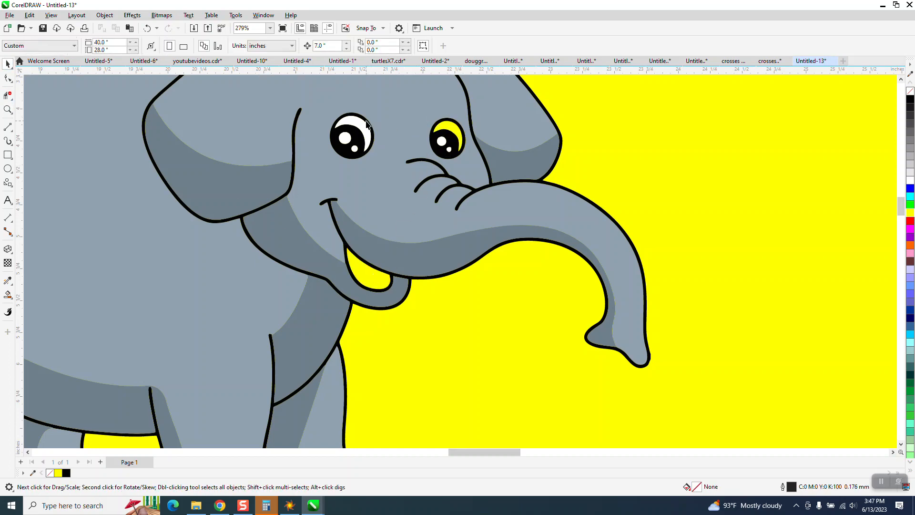
pyautogui.click(346, 136)
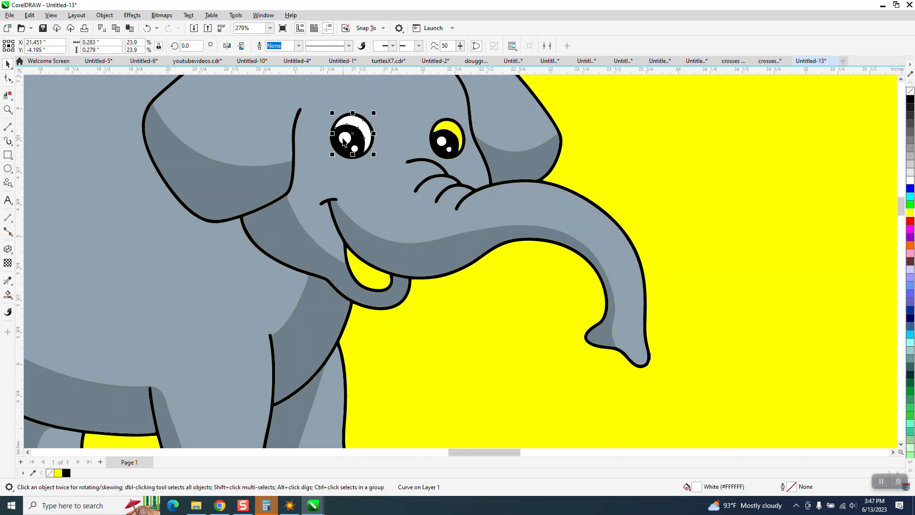
pyautogui.press('Delete')
pyautogui.click(344, 138)
pyautogui.press('Delete')
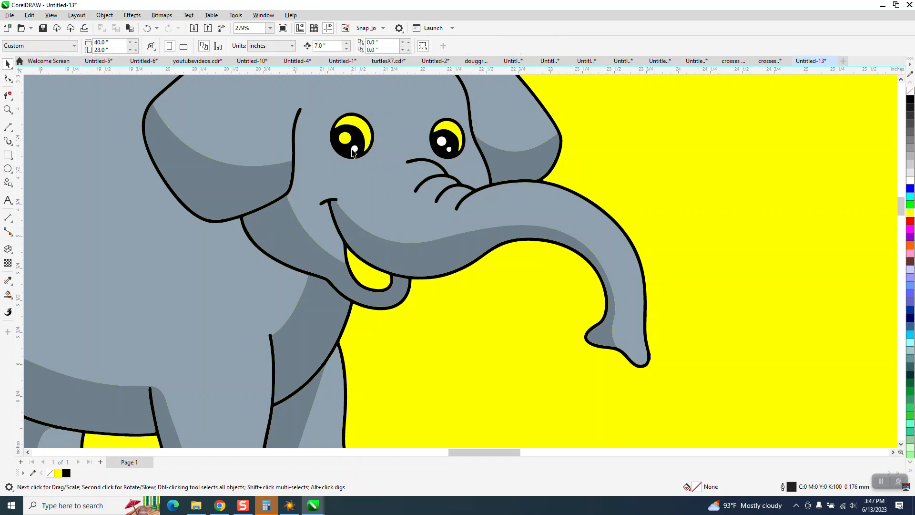
pyautogui.click(355, 149)
pyautogui.press('Delete')
pyautogui.click(442, 141)
pyautogui.press('Delete')
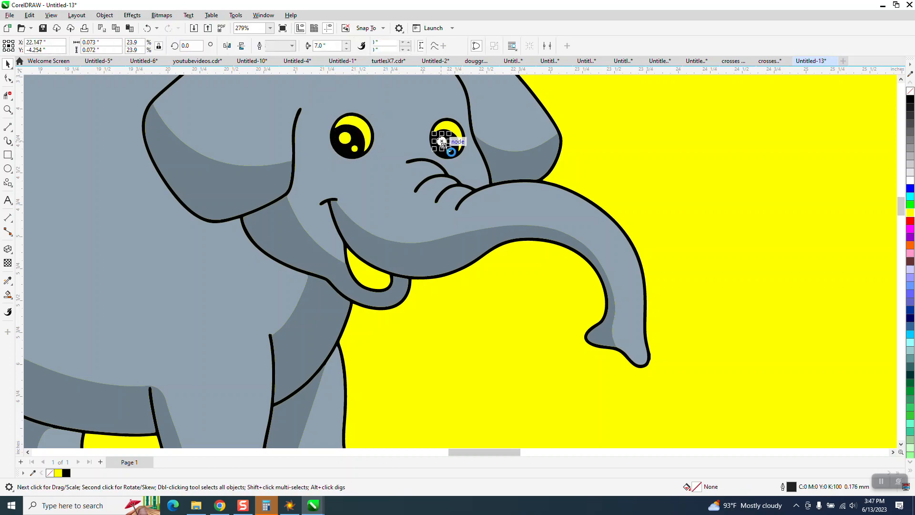
pyautogui.click(449, 151)
pyautogui.press('Delete')
# Move the dark grey shading shapes of both ears, the neck and jaw, and the trunk 7 inches to the right.
pyautogui.scroll(-4, 311, 181)
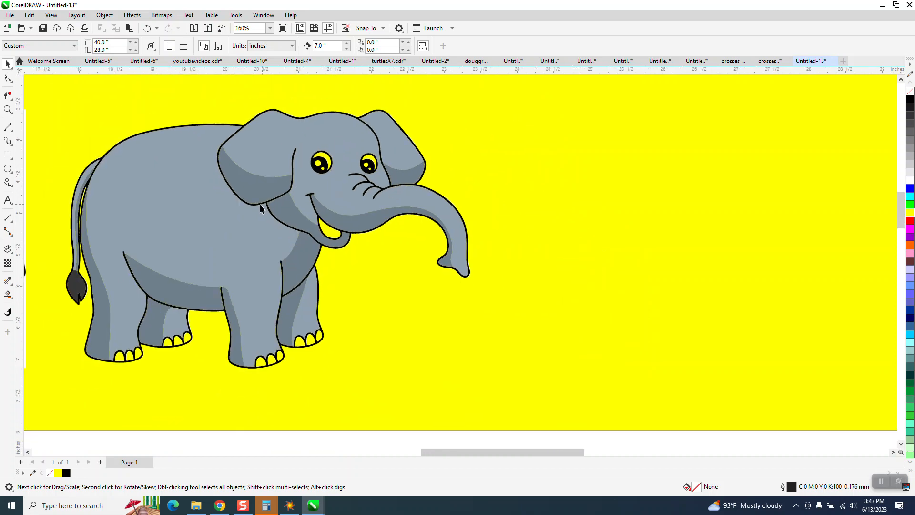
pyautogui.scroll(-1, 301, 282)
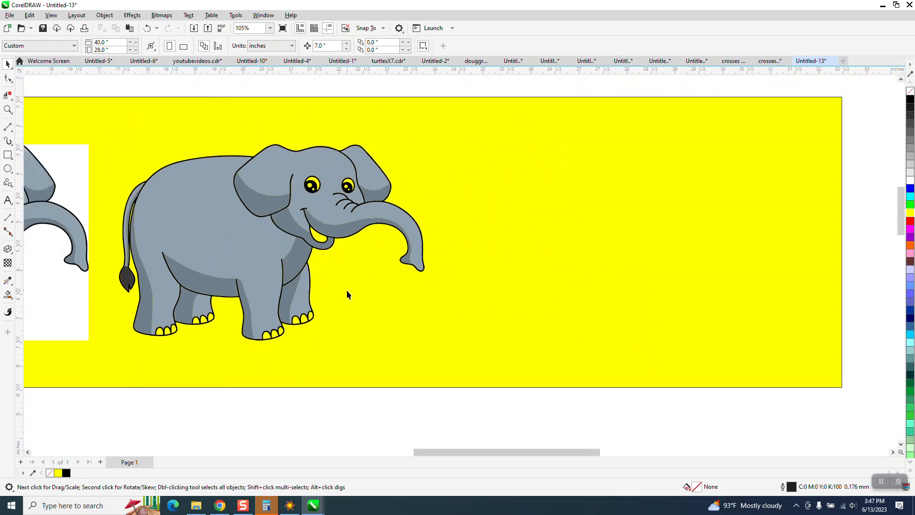
pyautogui.scroll(-1, 433, 326)
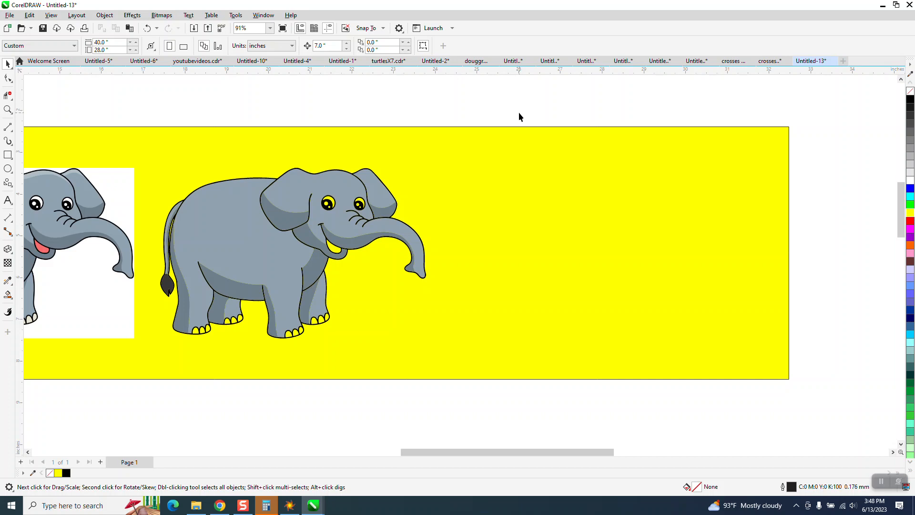
pyautogui.scroll(-1, 281, 229)
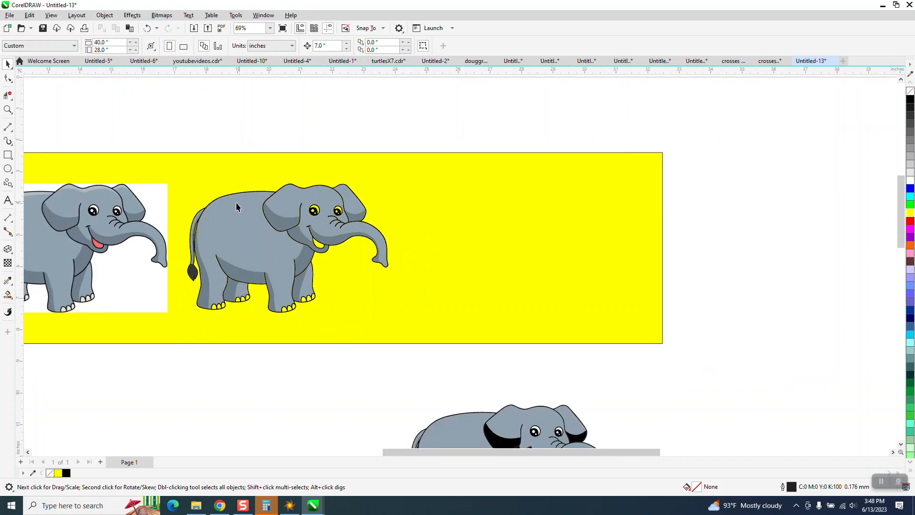
pyautogui.click(284, 227)
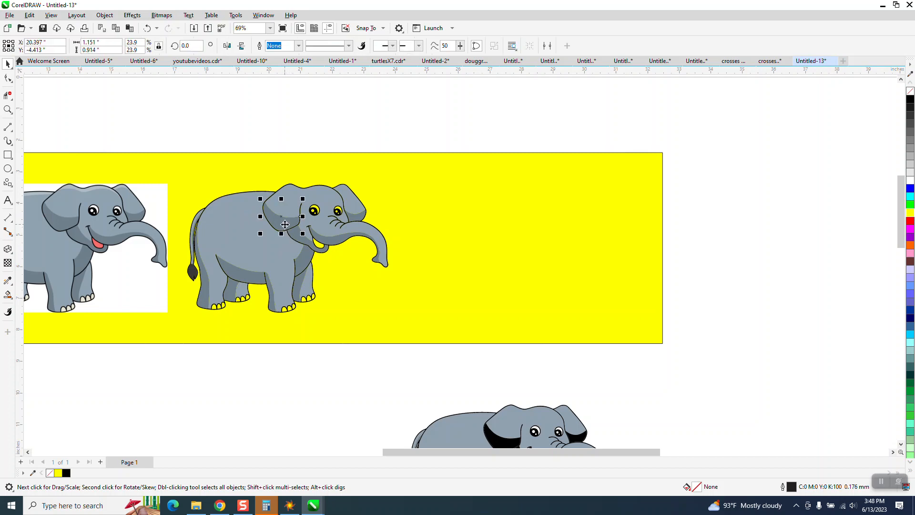
pyautogui.press('Right')
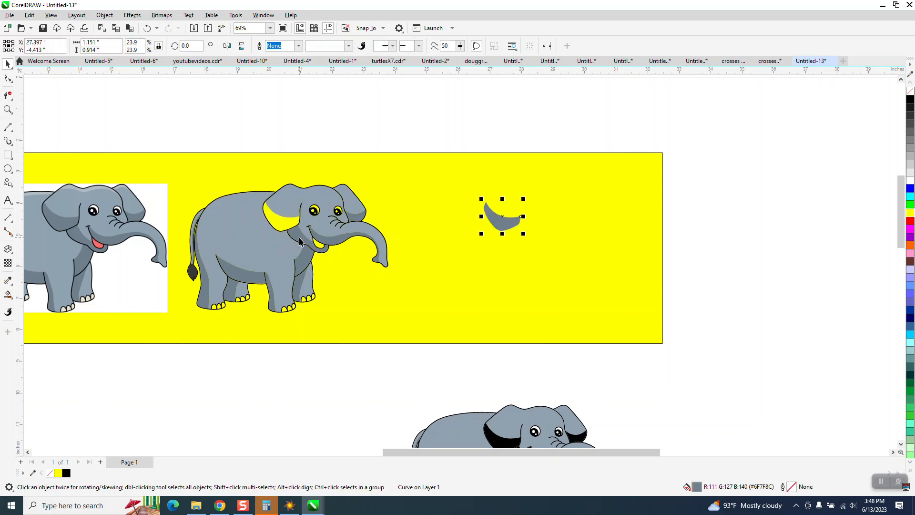
pyautogui.click(301, 237)
pyautogui.press('Right')
pyautogui.click(346, 237)
pyautogui.press('Right')
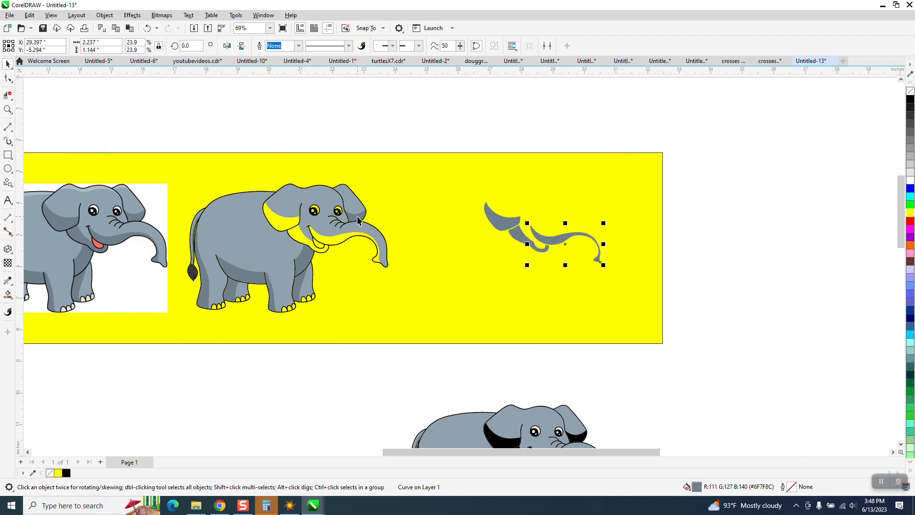
pyautogui.click(358, 220)
pyautogui.press('Right')
# Move the dark grey shading shapes of the far front leg and the chest 7 inches to the right.
pyautogui.click(303, 277)
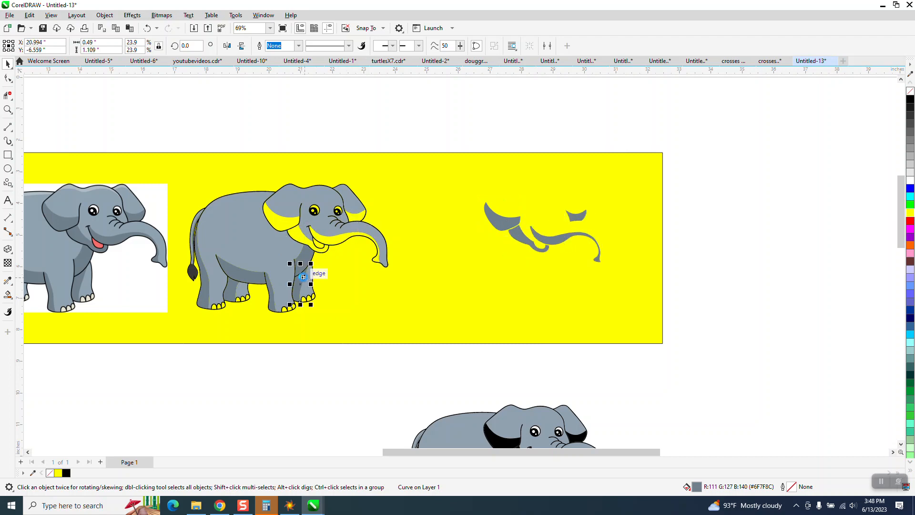
pyautogui.press('Right')
pyautogui.click(289, 271)
pyautogui.press('Right')
# Move the dark grey shading shapes of the belly and near front leg and of both hind legs 7 inches to the right.
pyautogui.click(260, 291)
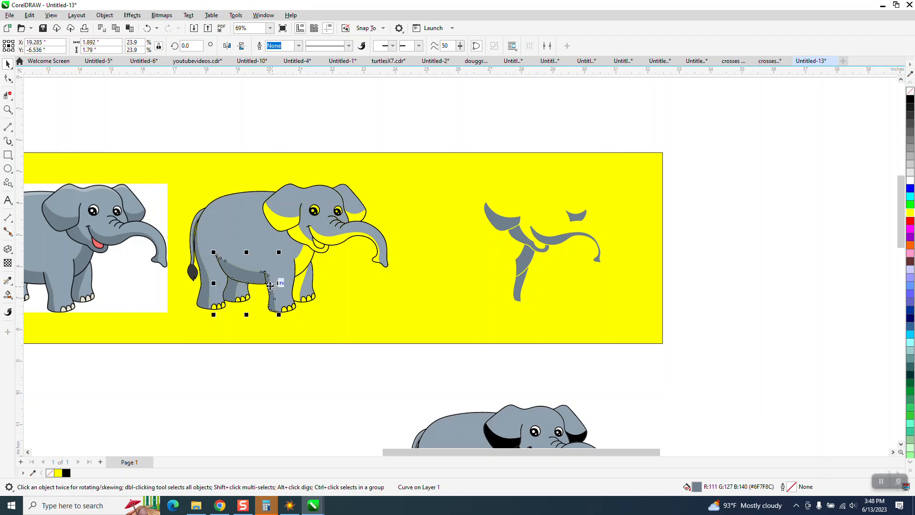
pyautogui.press('Right')
pyautogui.click(233, 293)
pyautogui.press('Right')
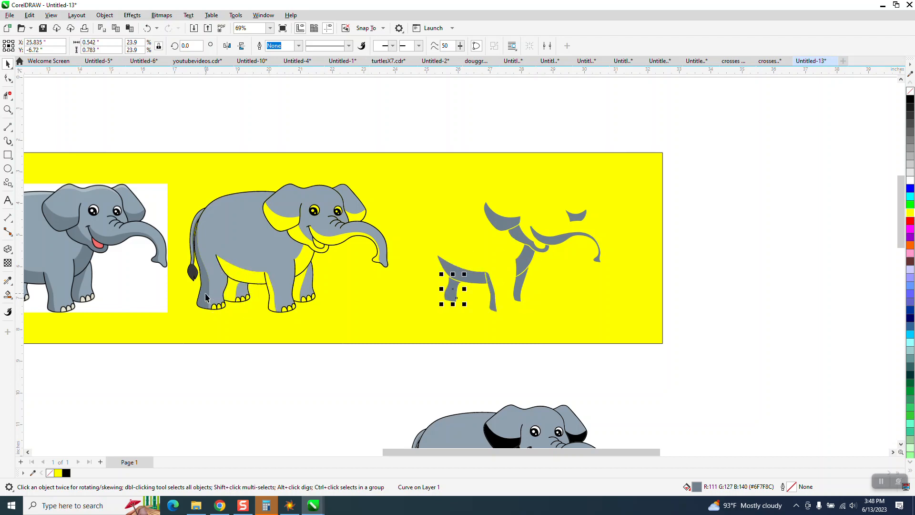
pyautogui.click(200, 286)
pyautogui.press('Right')
# Group all the separated shading shapes and fill the group with black.
pyautogui.click(8, 109)
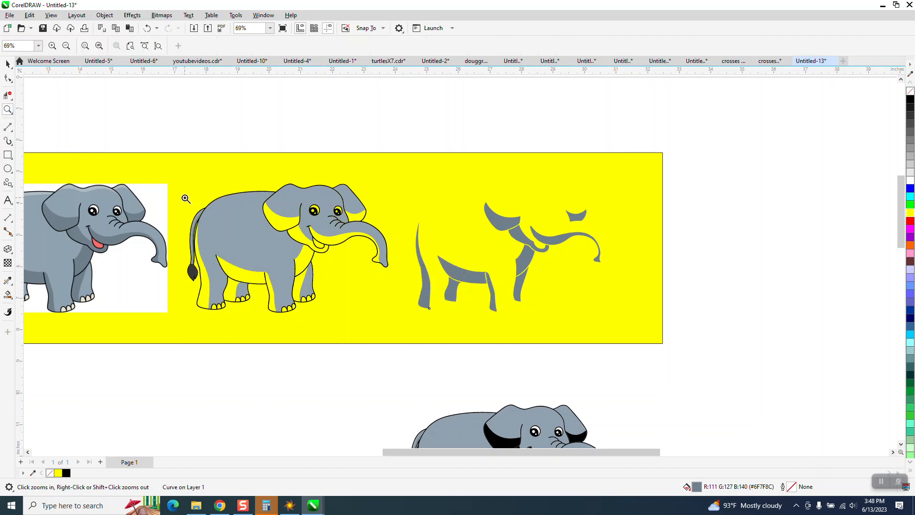
pyautogui.moveTo(185, 199); pyautogui.dragTo(235, 315)
pyautogui.scroll(-2, 238, 312)
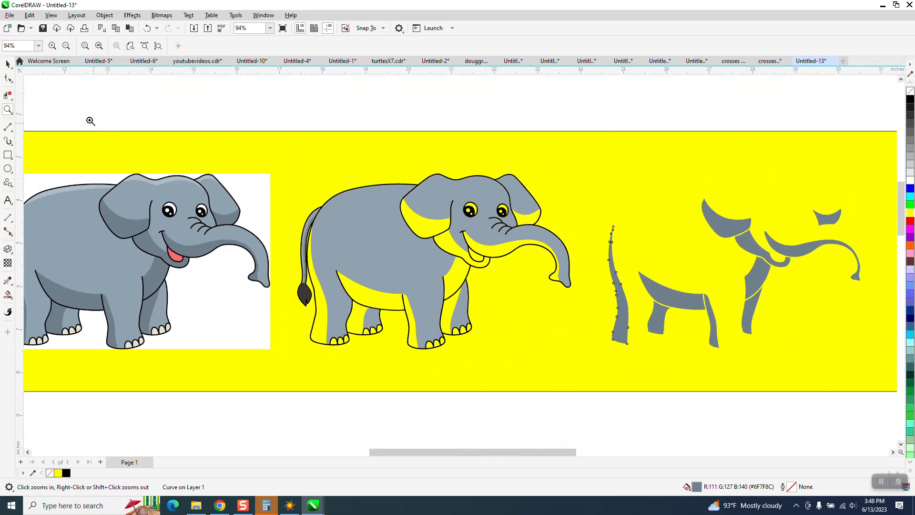
pyautogui.click(8, 64)
pyautogui.scroll(-1, 93, 191)
pyautogui.moveTo(443, 137); pyautogui.dragTo(700, 361)
pyautogui.hotkey('ctrl', 'g')
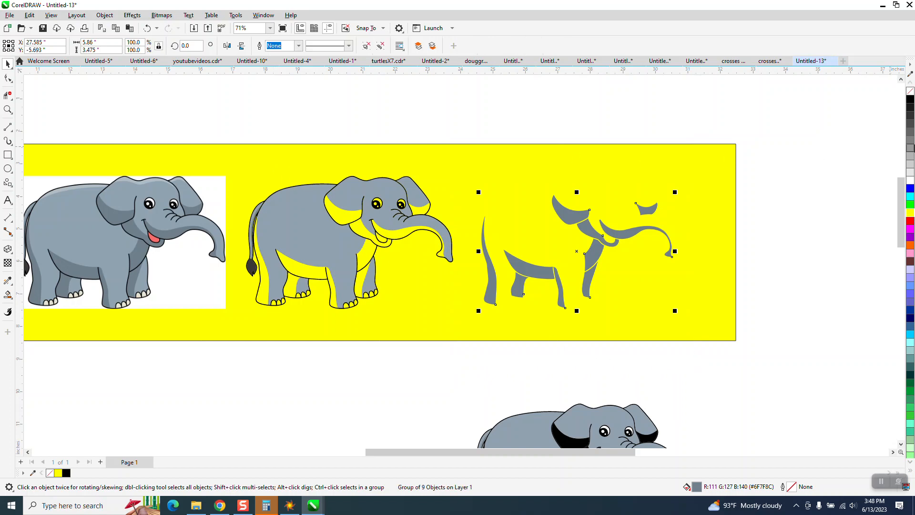
pyautogui.click(910, 100)
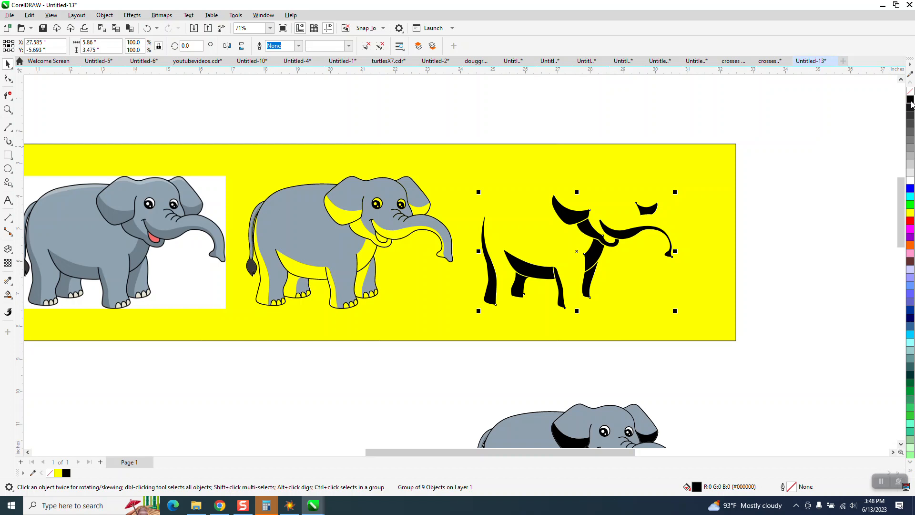
# Group all remaining shapes of the traced elephant on the yellow rectangle.
pyautogui.moveTo(236, 131); pyautogui.dragTo(344, 309)
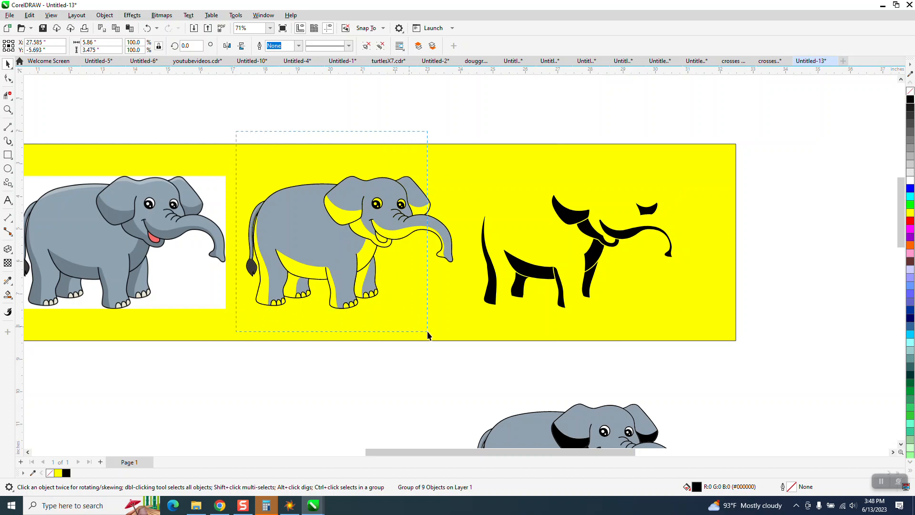
pyautogui.moveTo(427, 332); pyautogui.dragTo(467, 347)
pyautogui.hotkey('ctrl', 'g')
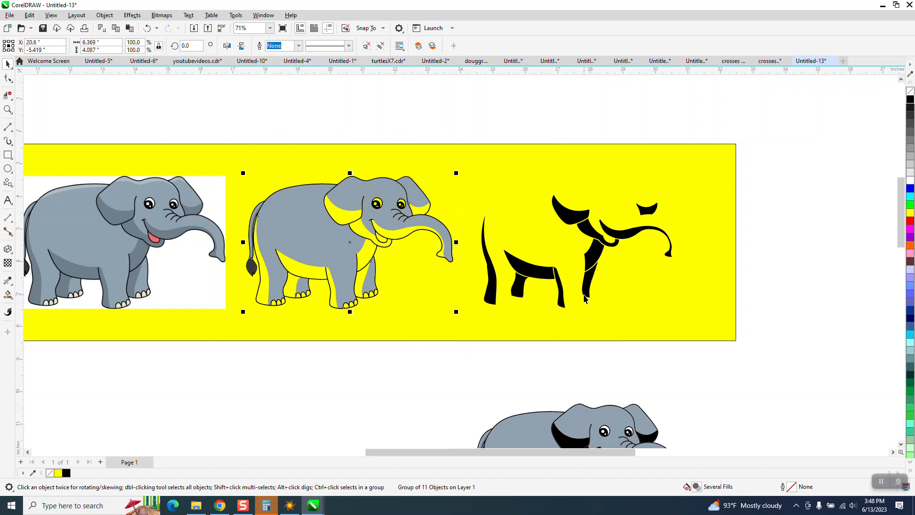
# Move the black shading group 7 inches left, back into its original place on the traced elephant.
pyautogui.click(545, 274)
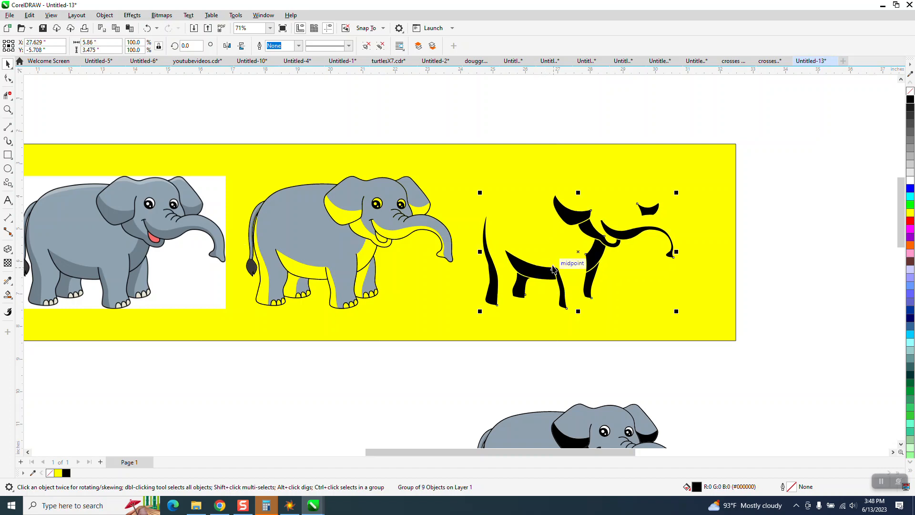
pyautogui.click(147, 28)
pyautogui.click(147, 28)
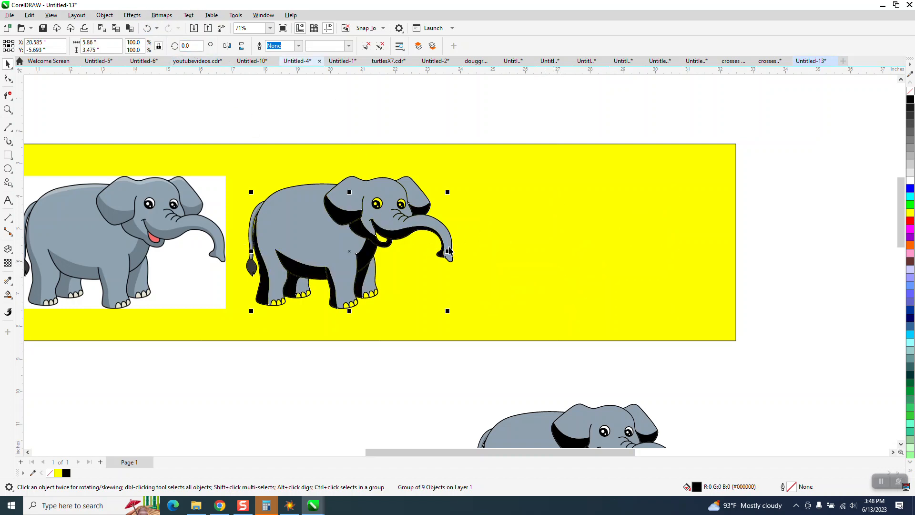
# Move the original bitmap below the yellow rectangle, and place the traced elephant with its shading near the page's upper-left corner, enlarged to about 11.5 inches wide.
pyautogui.scroll(-2, 302, 237)
pyautogui.moveTo(295, 240); pyautogui.dragTo(456, 418)
pyautogui.moveTo(299, 172); pyautogui.dragTo(496, 325)
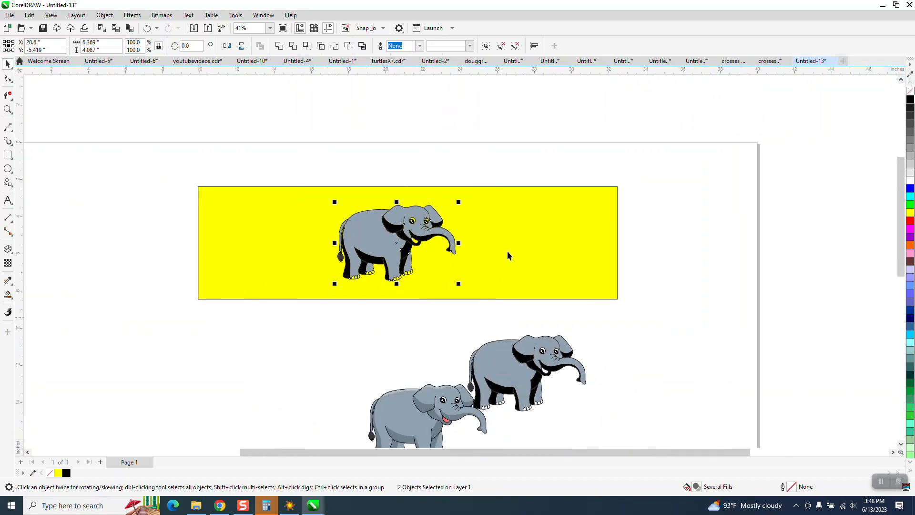
pyautogui.scroll(-2, 506, 213)
pyautogui.moveTo(483, 251); pyautogui.dragTo(317, 215)
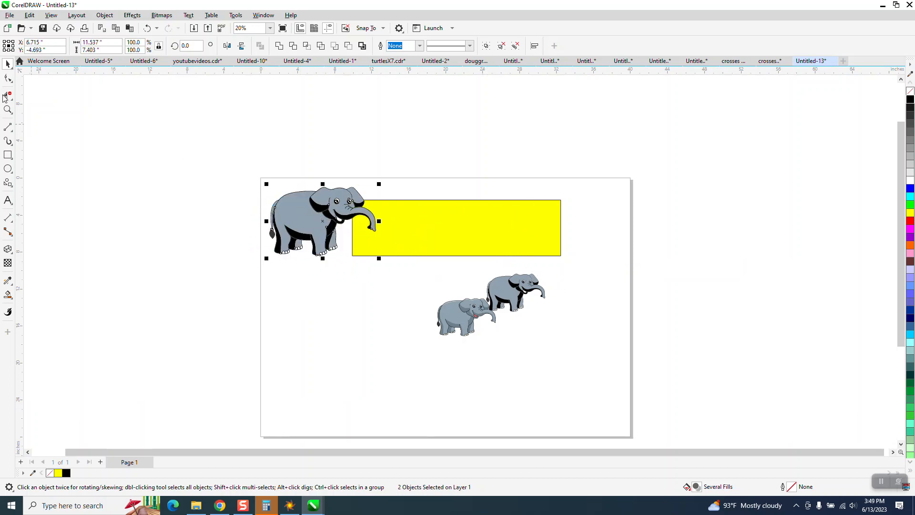
# Delete the yellow background rectangle behind the enlarged elephant.
pyautogui.click(8, 109)
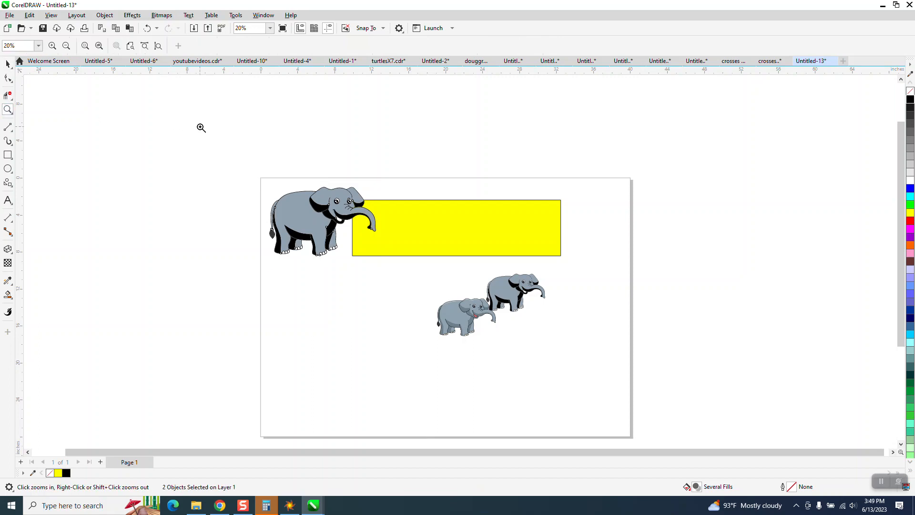
pyautogui.moveTo(201, 128); pyautogui.dragTo(519, 315)
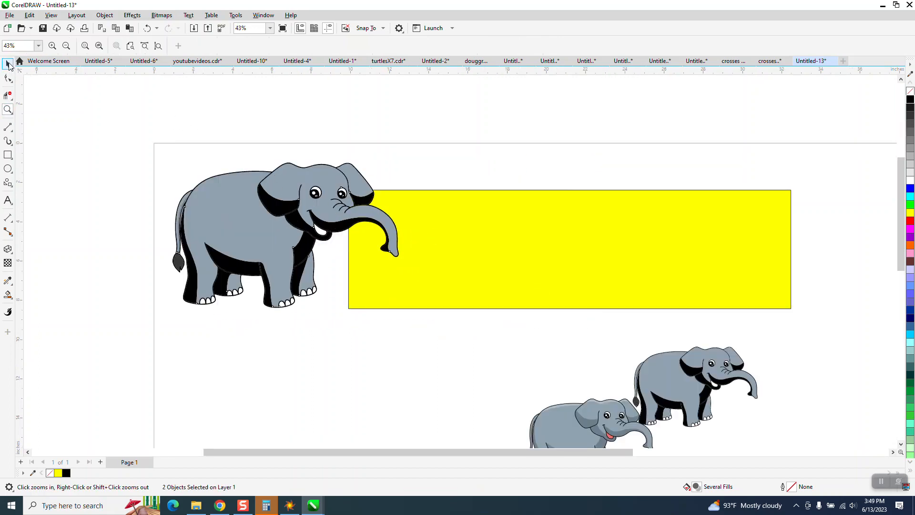
pyautogui.click(7, 64)
pyautogui.click(571, 227)
pyautogui.press('Delete')
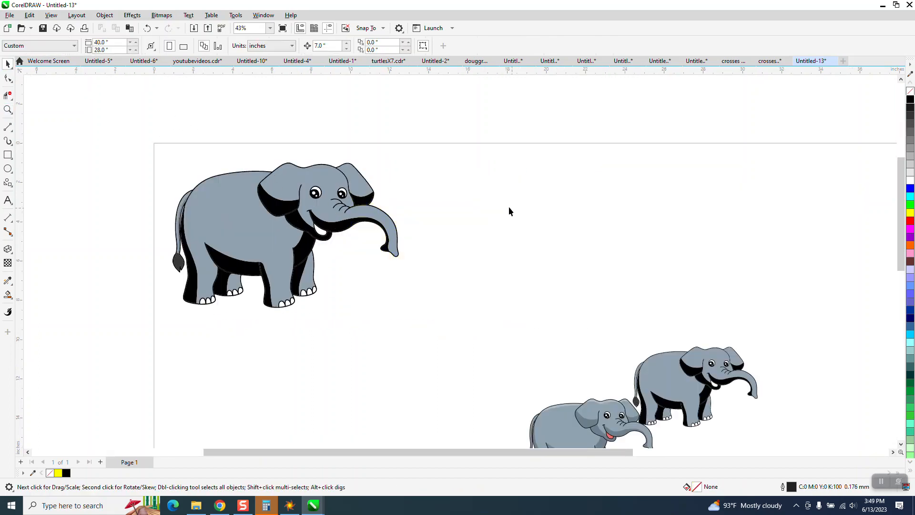
# Move the elephant and its black shading together slightly closer to the page corner, centred at about X 6.46, Y -4.27 inches.
pyautogui.moveTo(336, 191); pyautogui.dragTo(339, 186)
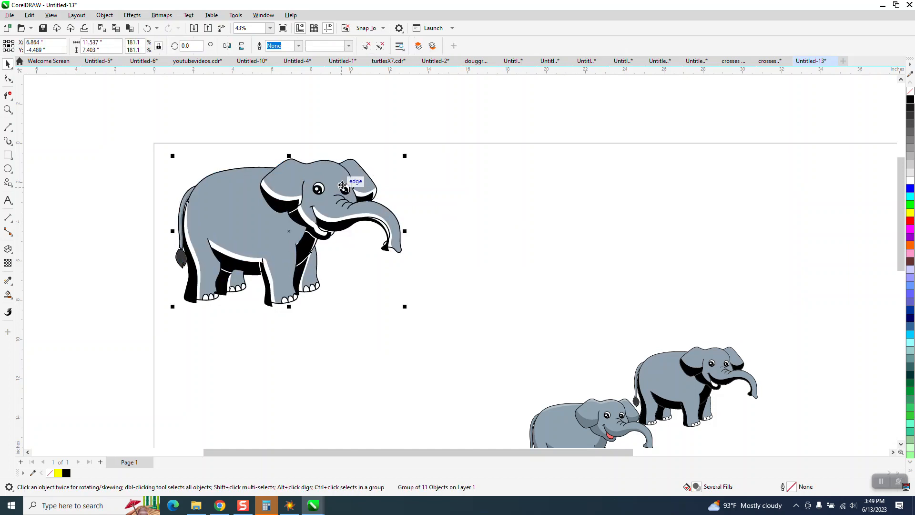
pyautogui.click(147, 28)
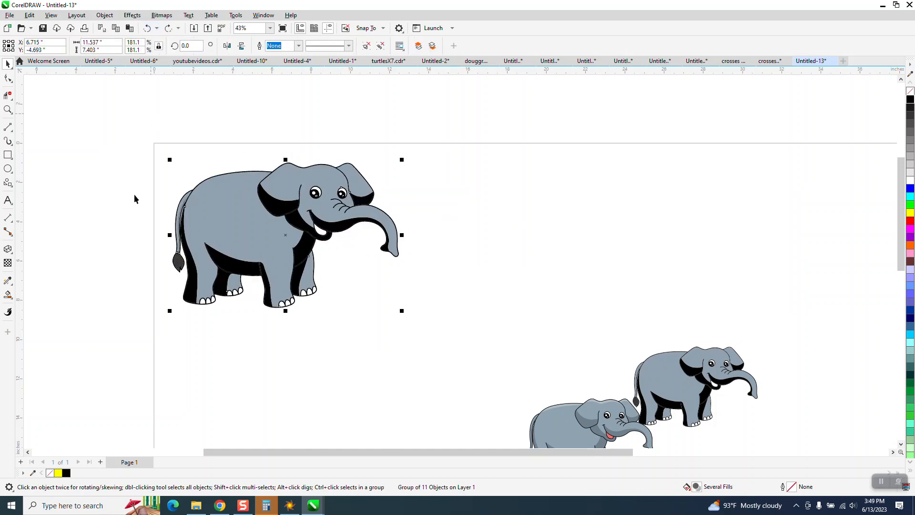
pyautogui.moveTo(144, 126); pyautogui.dragTo(453, 344)
pyautogui.moveTo(286, 234); pyautogui.dragTo(281, 226)
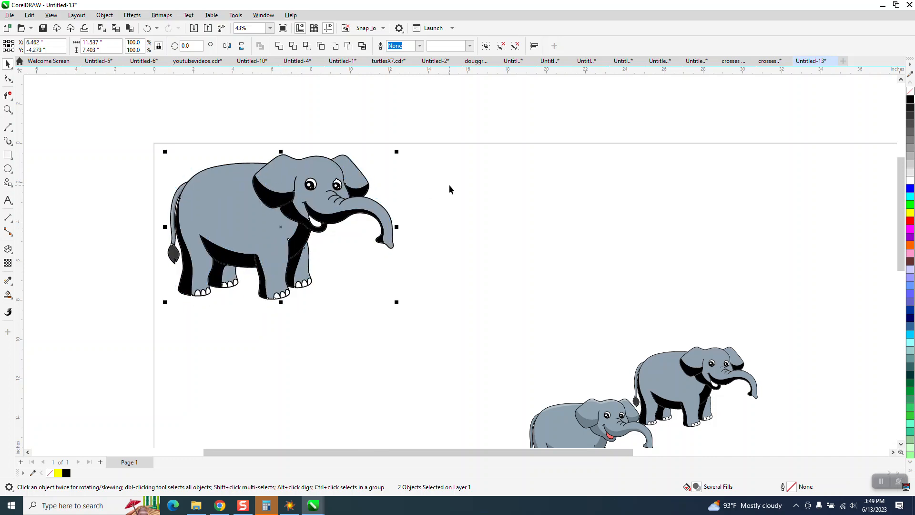
# Draw a frame rectangle about 13 by 16.8 inches from the page's upper-left corner around the enlarged elephant.
pyautogui.scroll(-1, 449, 189)
pyautogui.click(8, 155)
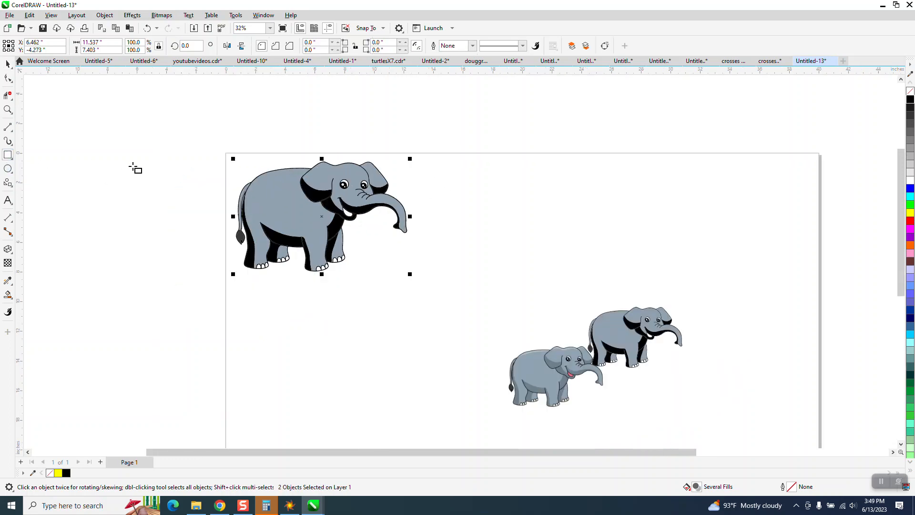
pyautogui.moveTo(226, 153)
pyautogui.mouseDown()
pyautogui.moveTo(247, 390)
pyautogui.moveTo(363, 409)
pyautogui.moveTo(419, 403)
pyautogui.mouseUp()
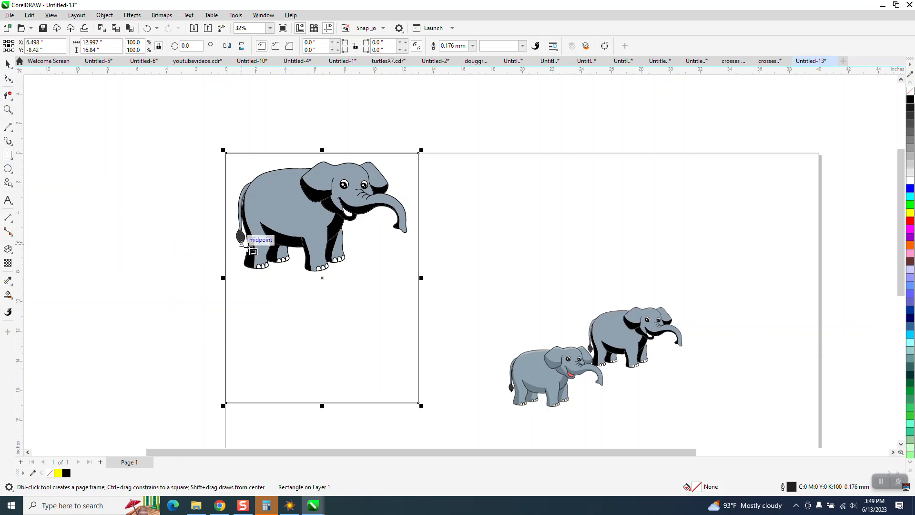
pyautogui.click(8, 63)
pyautogui.click(139, 176)
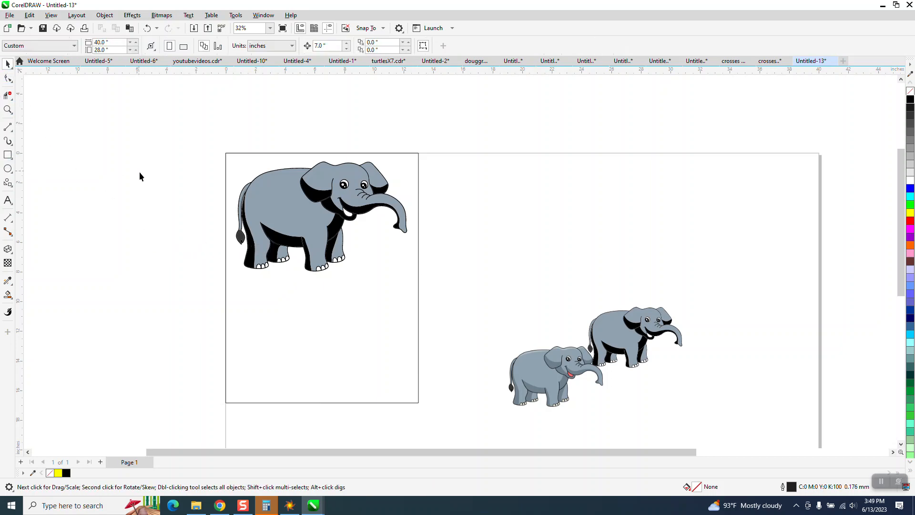
# Move the frame rectangle 14 inches to the right.
pyautogui.click(298, 215)
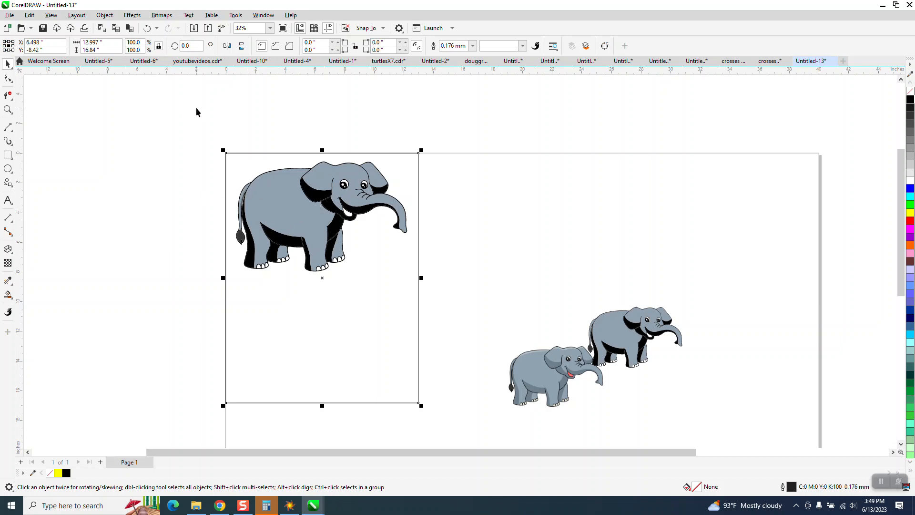
pyautogui.press('Right')
pyautogui.press('Right')
# Move the grey elephant group 14 inches left off the page and return the frame rectangle to the page corner around the black shading.
pyautogui.click(277, 190)
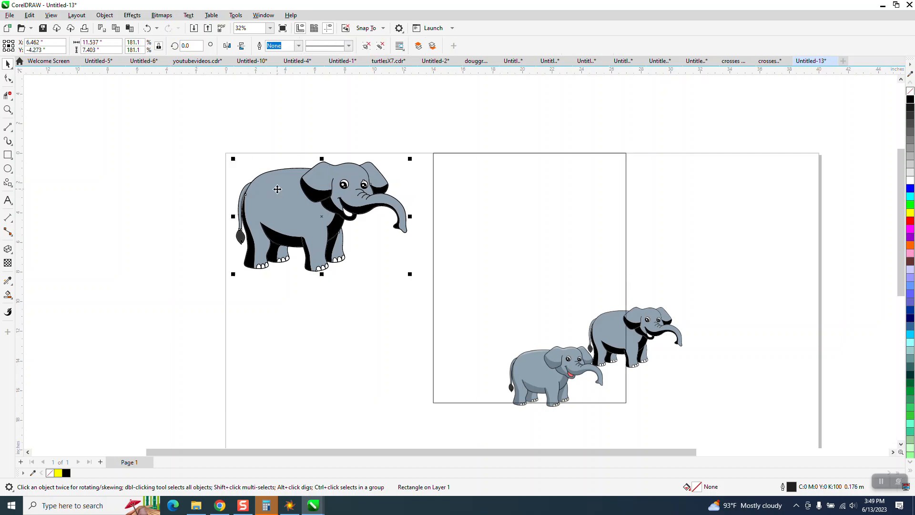
pyautogui.press('Left')
pyautogui.press('Left')
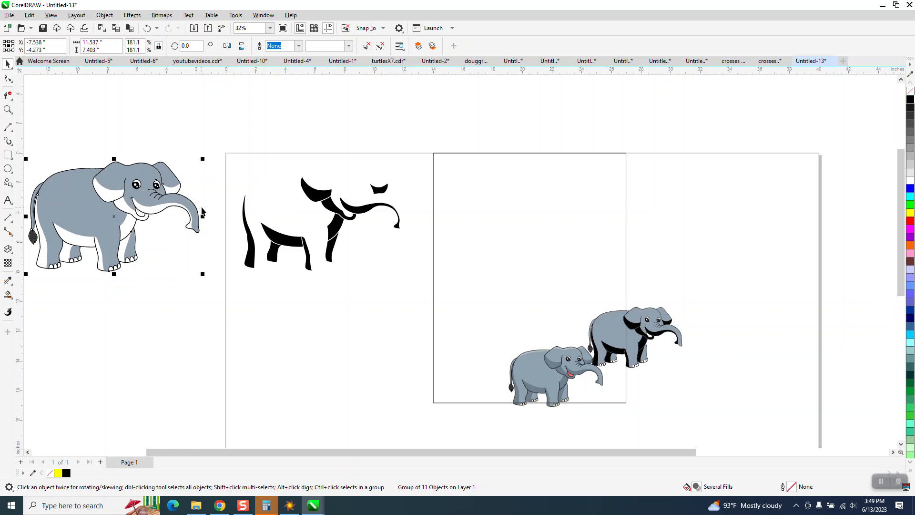
pyautogui.click(484, 185)
pyautogui.press('l')
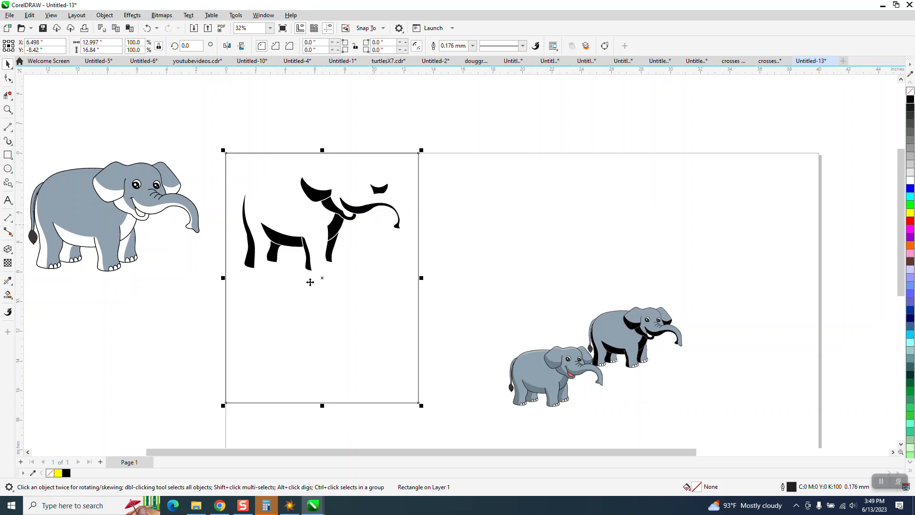
# Move the black shading group 14 inches up, out of the frame rectangle.
pyautogui.click(7, 109)
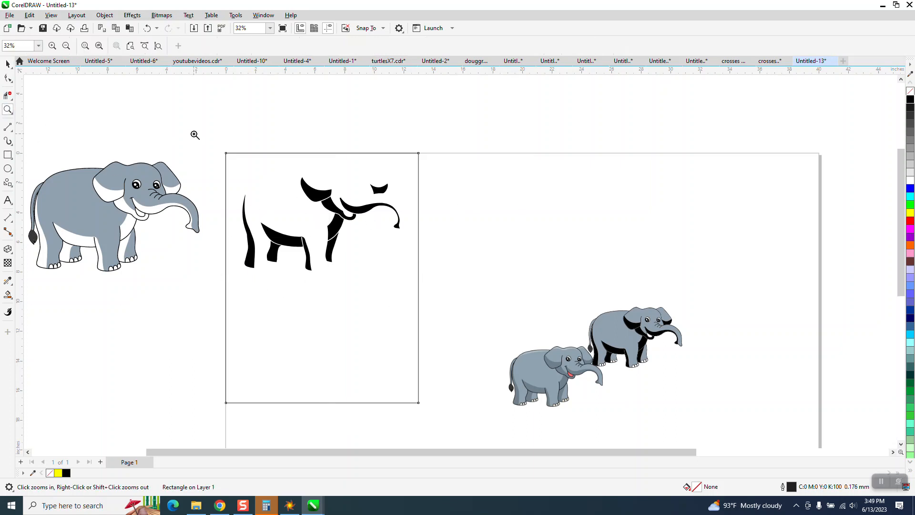
pyautogui.moveTo(195, 140); pyautogui.dragTo(547, 295)
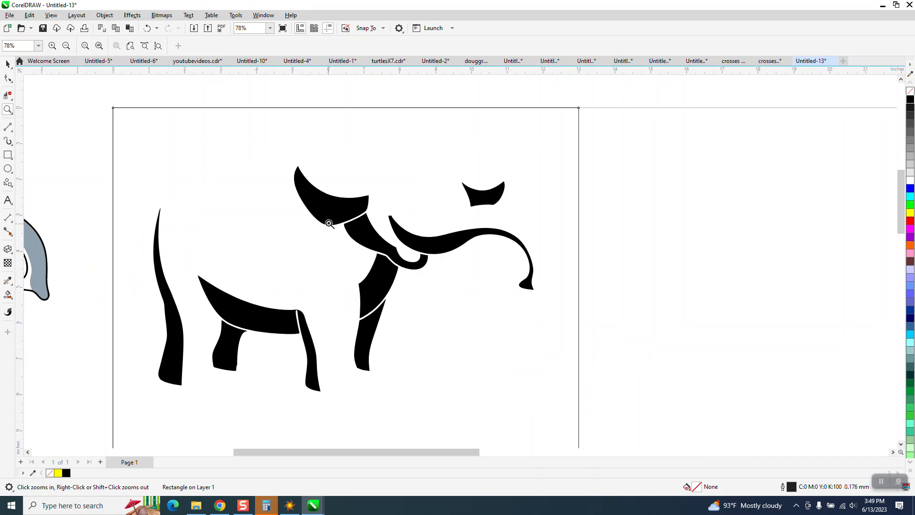
pyautogui.scroll(-4, 337, 226)
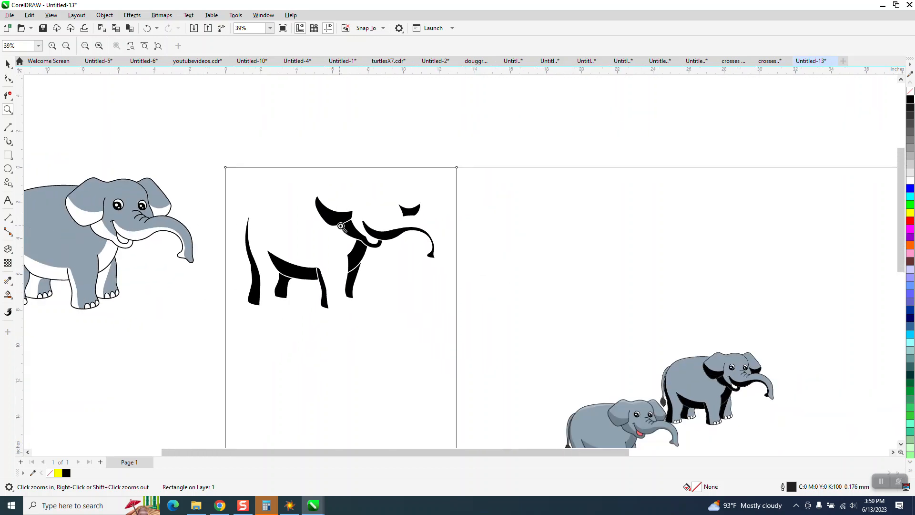
pyautogui.click(8, 64)
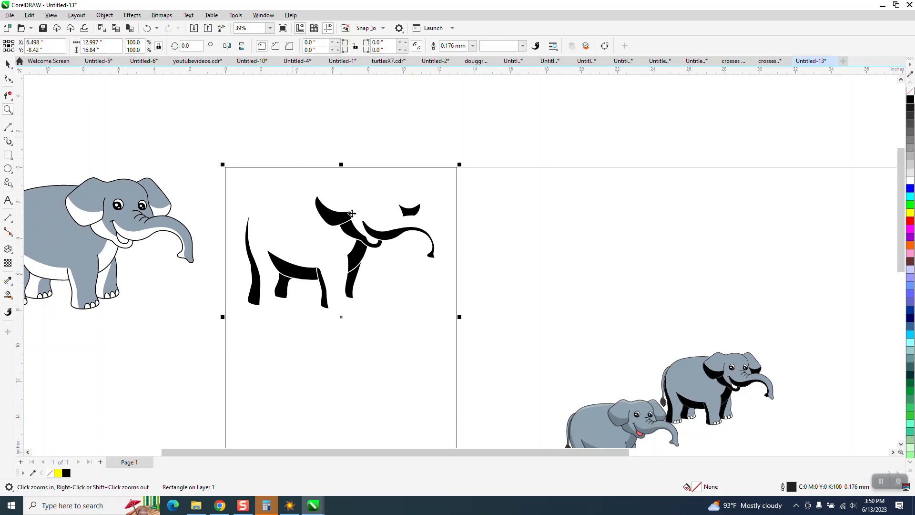
pyautogui.moveTo(205, 174); pyautogui.dragTo(447, 300)
pyautogui.moveTo(567, 341); pyautogui.dragTo(689, 308)
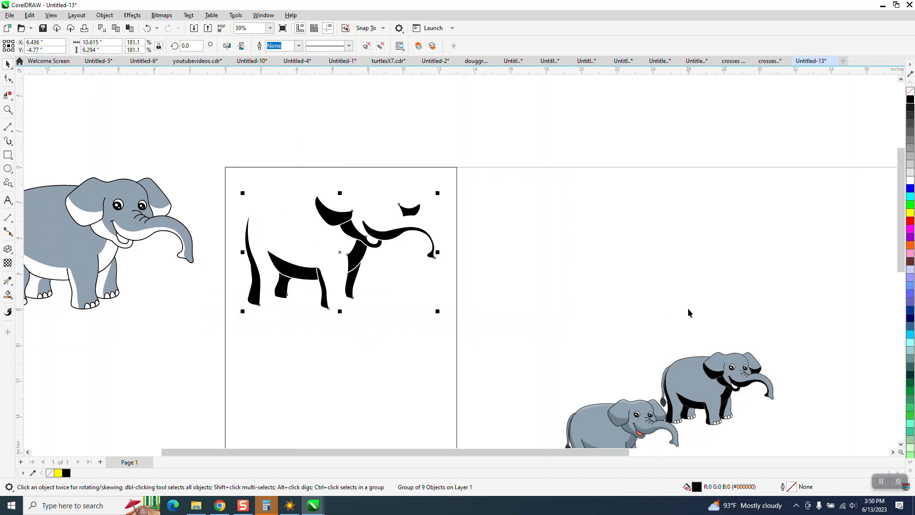
pyautogui.press('Up')
pyautogui.press('Up')
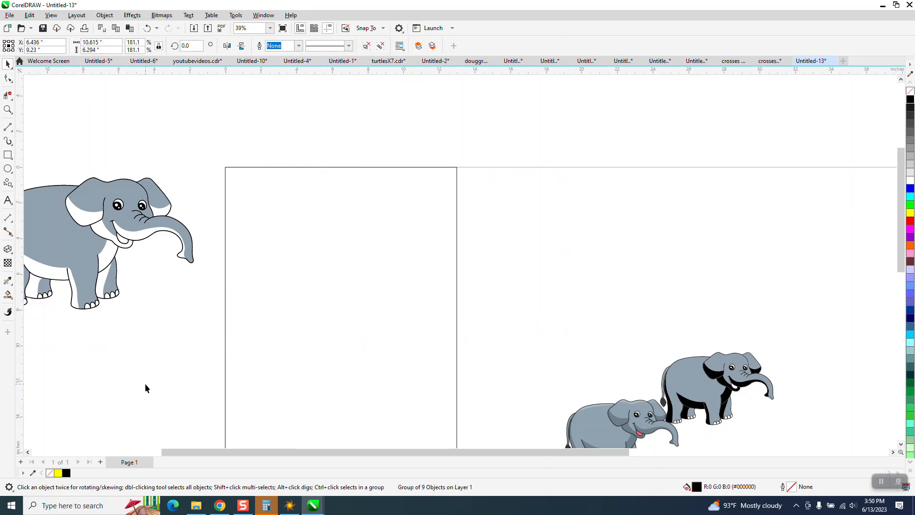
# Move the grey elephant group 14 inches right, back into the frame rectangle, and inspect it up close.
pyautogui.scroll(-1, 144, 383)
pyautogui.click(105, 272)
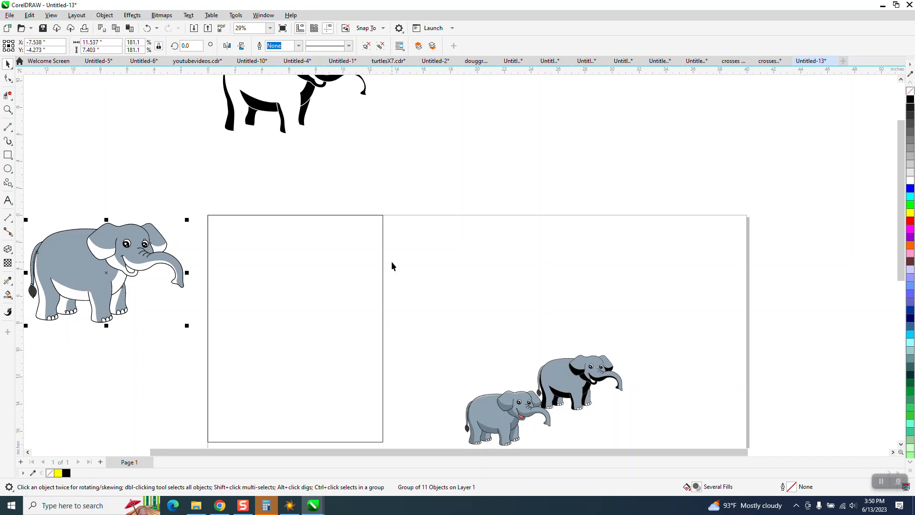
pyautogui.press('Right')
pyautogui.press('Right')
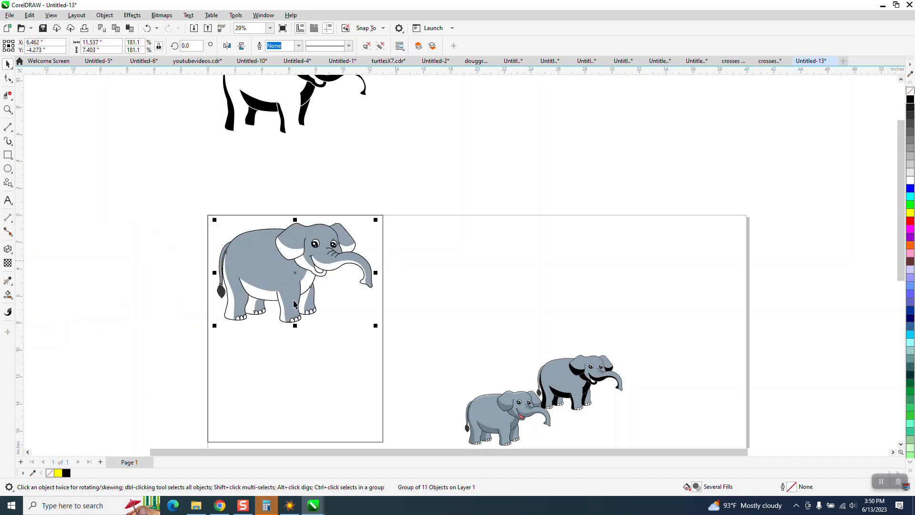
pyautogui.click(8, 110)
pyautogui.moveTo(207, 225); pyautogui.dragTo(506, 314)
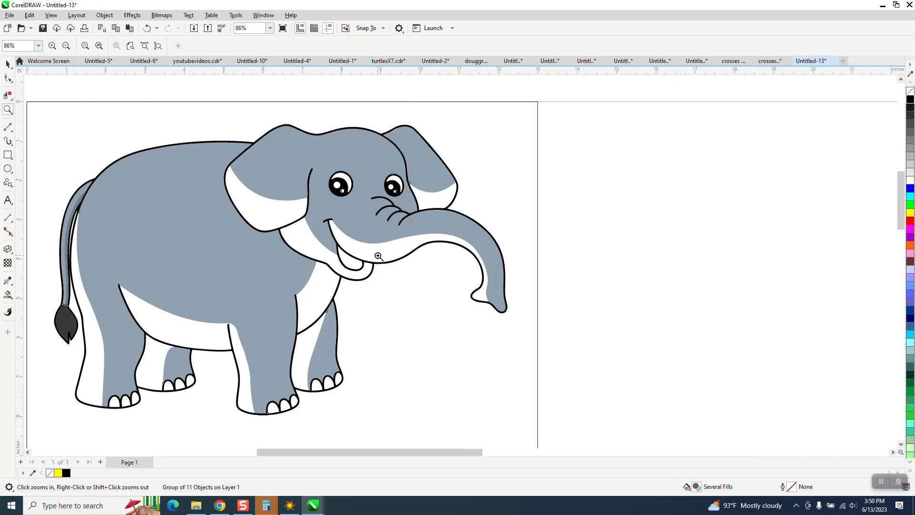
# Examine the grey elephant group inside the frame rectangle, both close up and in relation to the surrounding page.
pyautogui.scroll(-2, 380, 260)
pyautogui.scroll(-1, 380, 260)
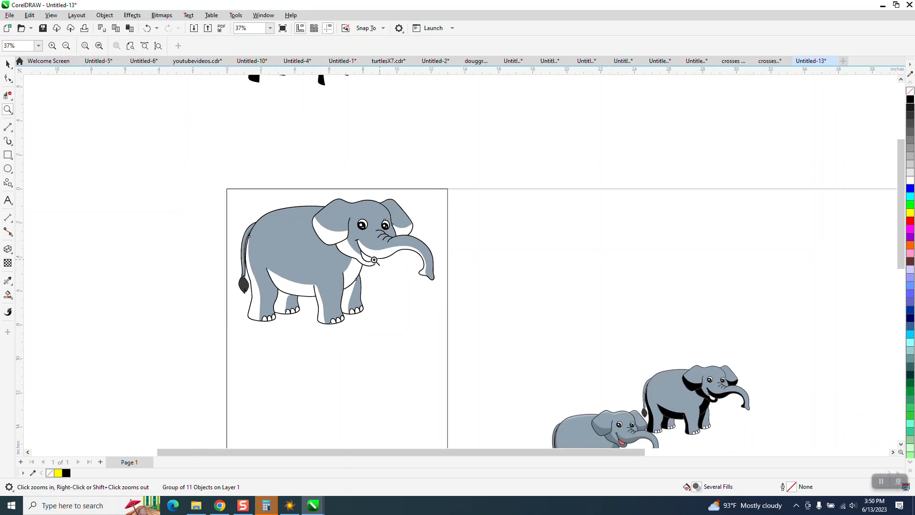
pyautogui.click(8, 63)
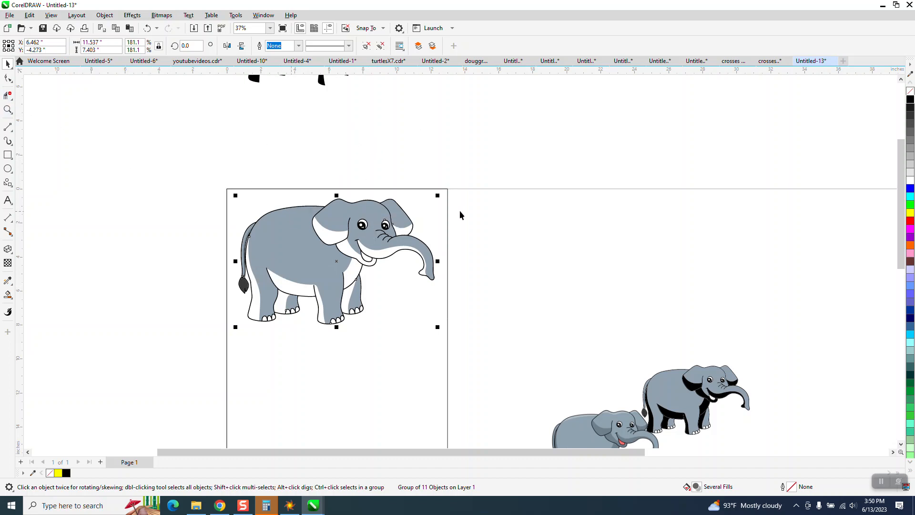
pyautogui.click(8, 109)
pyautogui.moveTo(196, 187); pyautogui.dragTo(515, 321)
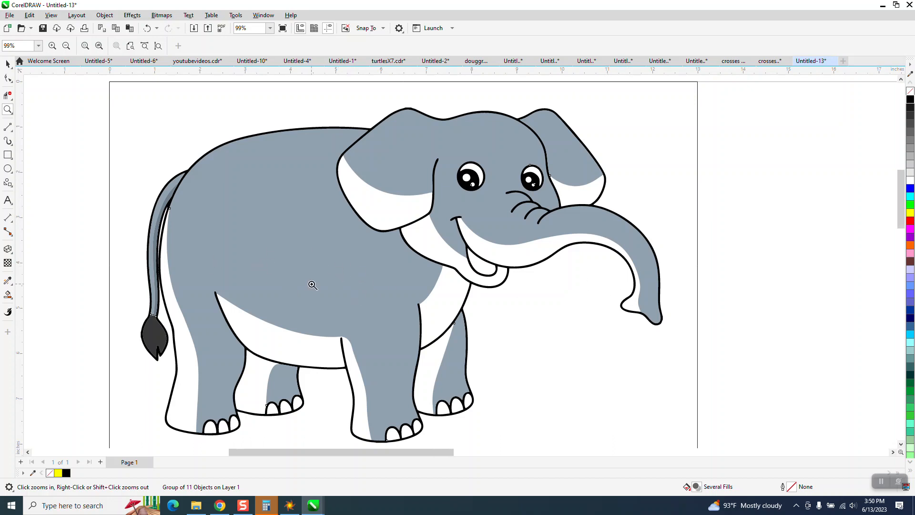
pyautogui.scroll(-1, 311, 285)
pyautogui.scroll(-1, 312, 289)
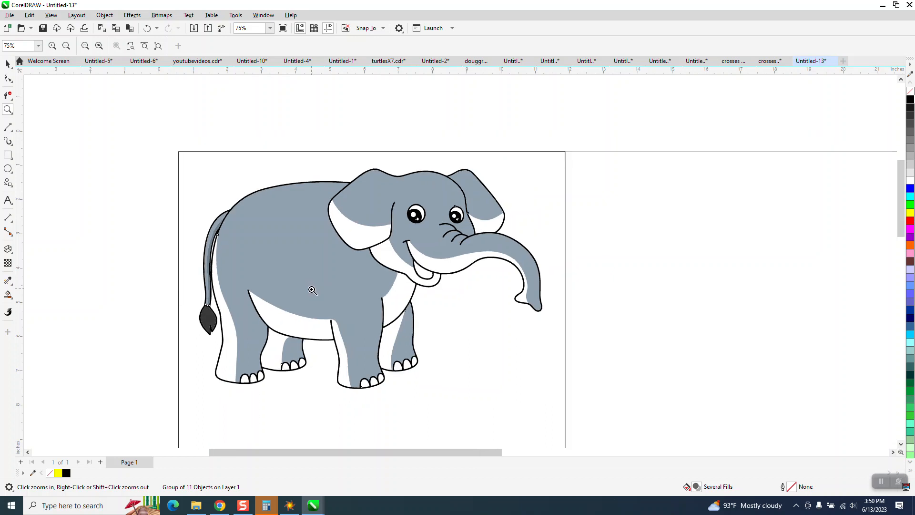
pyautogui.scroll(-1, 312, 292)
pyautogui.scroll(-1, 312, 294)
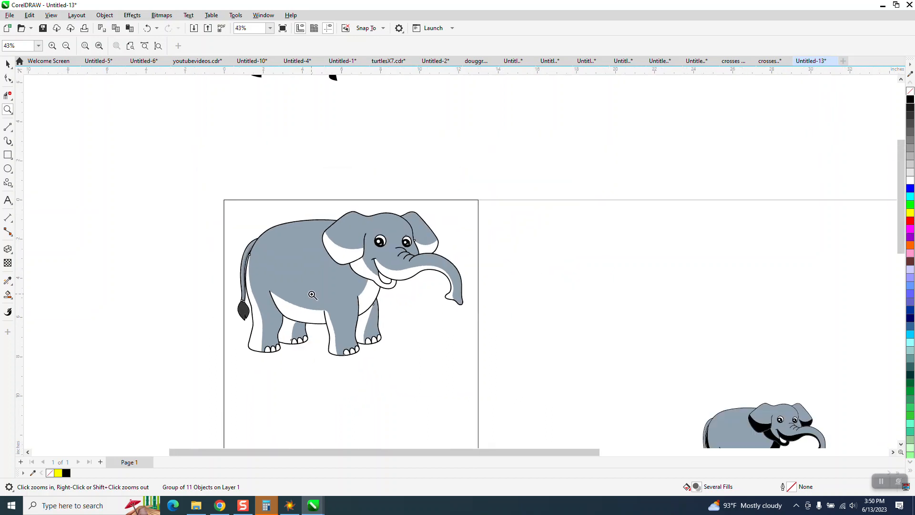
# Select the black shading group above the page and the frame rectangle in turn, and compare their placement with the grey elephant.
pyautogui.click(8, 64)
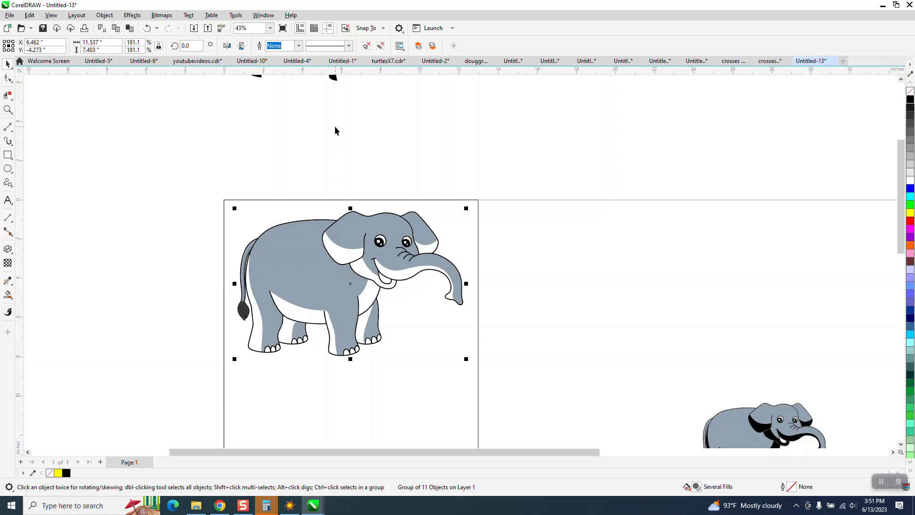
pyautogui.click(337, 82)
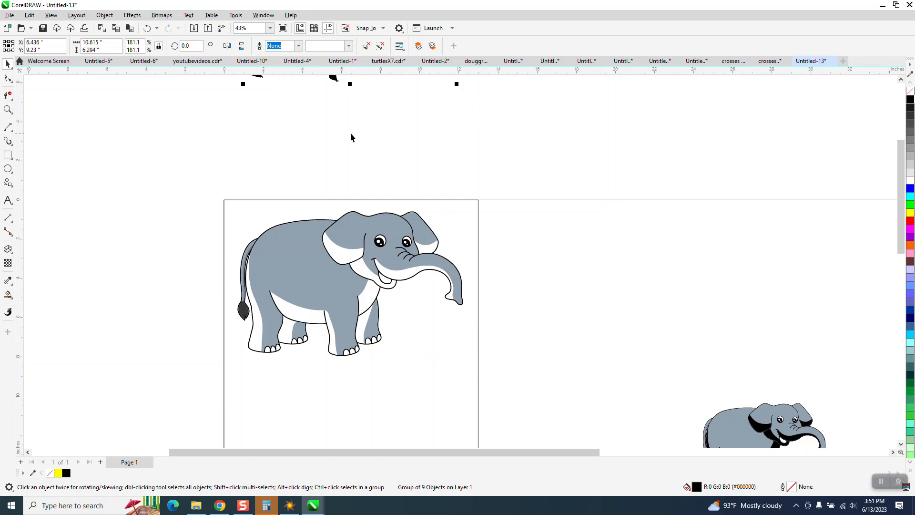
pyautogui.click(296, 256)
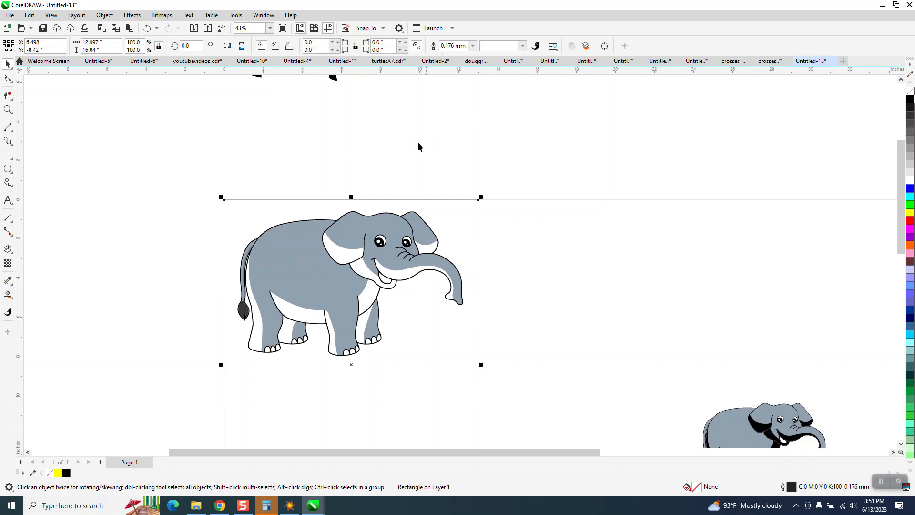
pyautogui.scroll(-2, 242, 172)
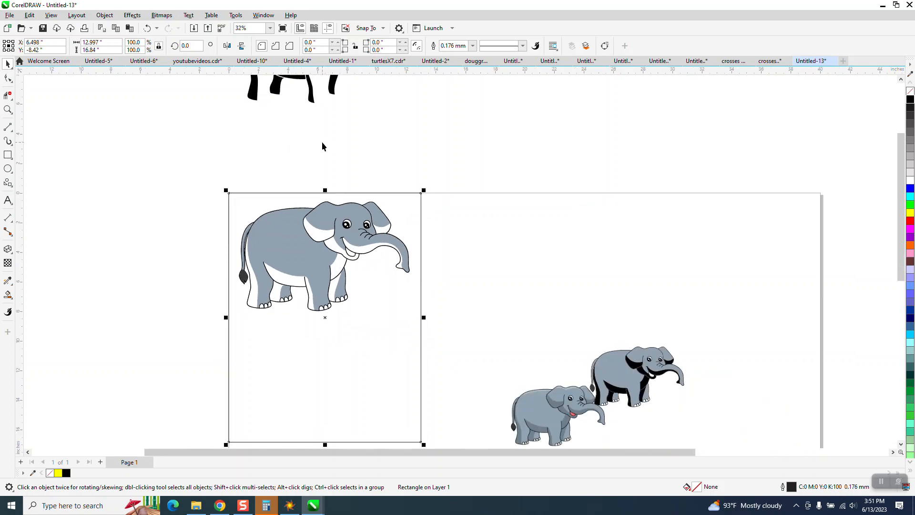
pyautogui.scroll(-1, 322, 145)
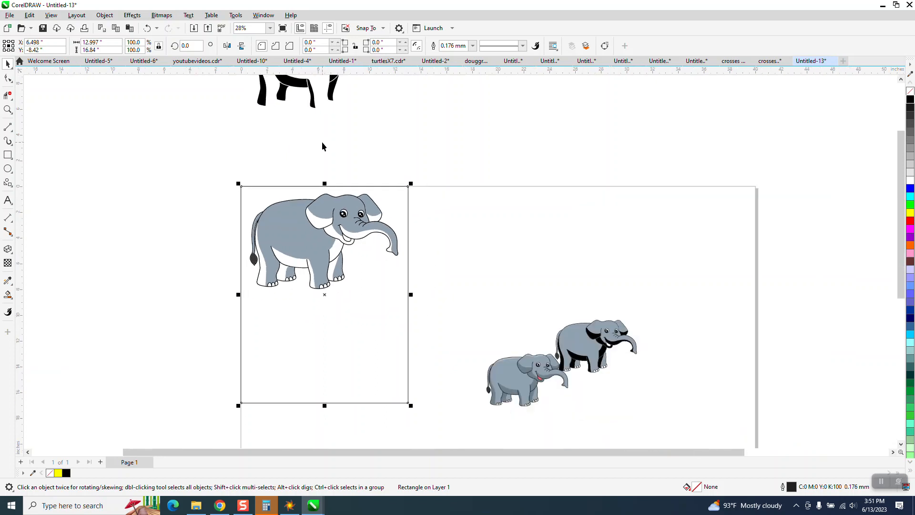
pyautogui.click(8, 112)
pyautogui.moveTo(230, 191); pyautogui.dragTo(464, 296)
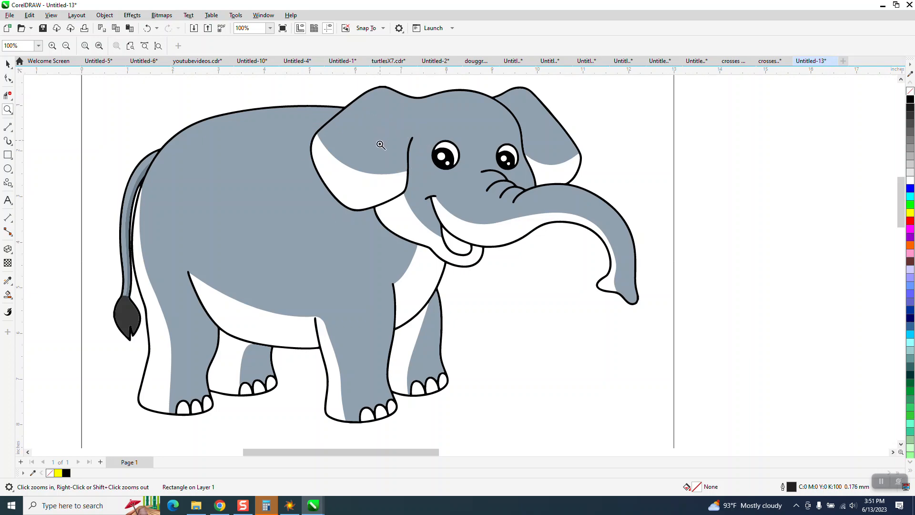
pyautogui.rightClick(329, 183)
pyautogui.scroll(-2, 329, 184)
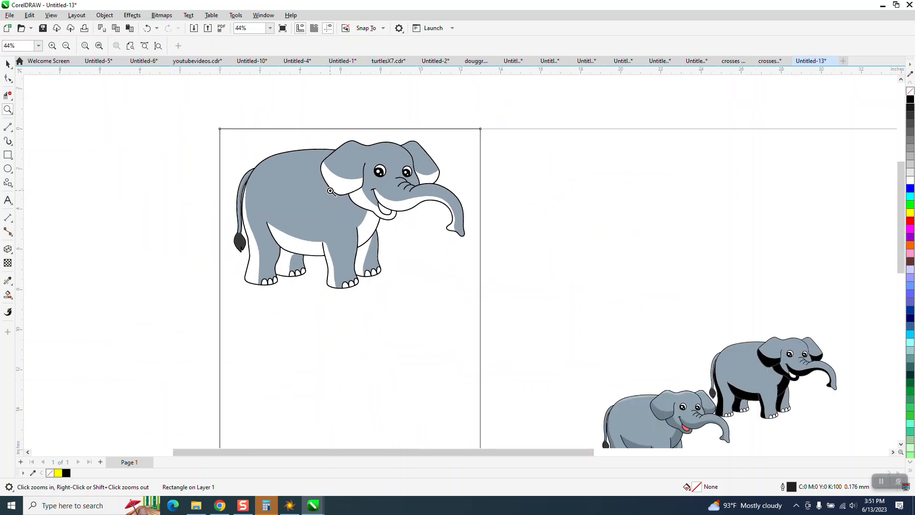
# Move the black shading group 14 inches down onto the grey elephant in the frame rectangle, inspect the combined artwork, and clear the selection.
pyautogui.click(7, 64)
pyautogui.scroll(-1, 251, 249)
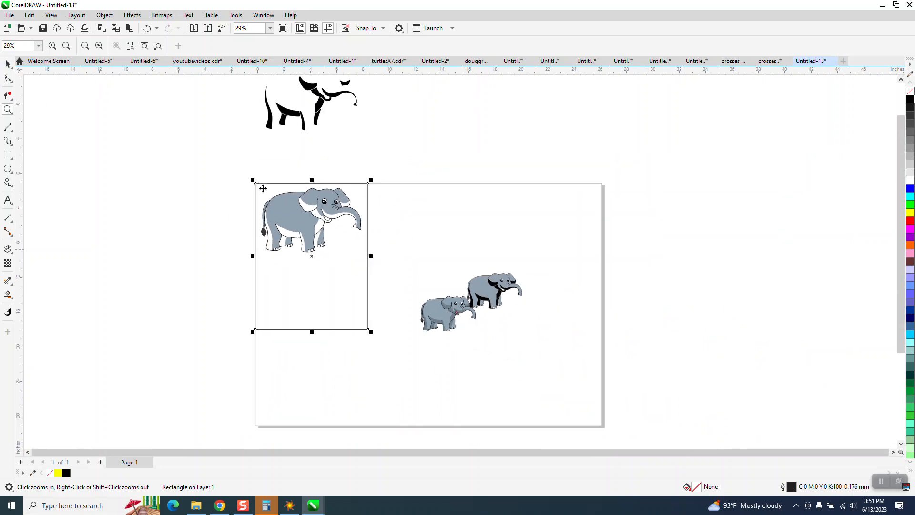
pyautogui.click(285, 112)
pyautogui.press('Down')
pyautogui.press('Down')
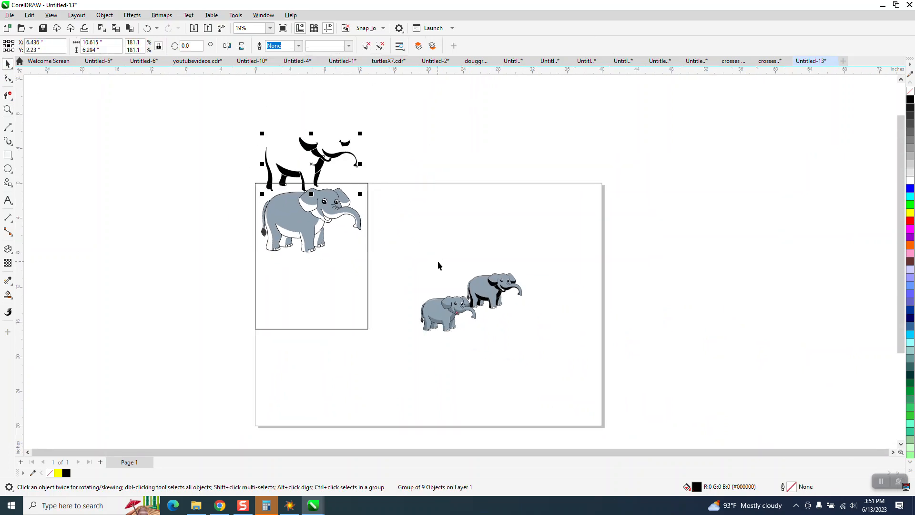
pyautogui.click(8, 109)
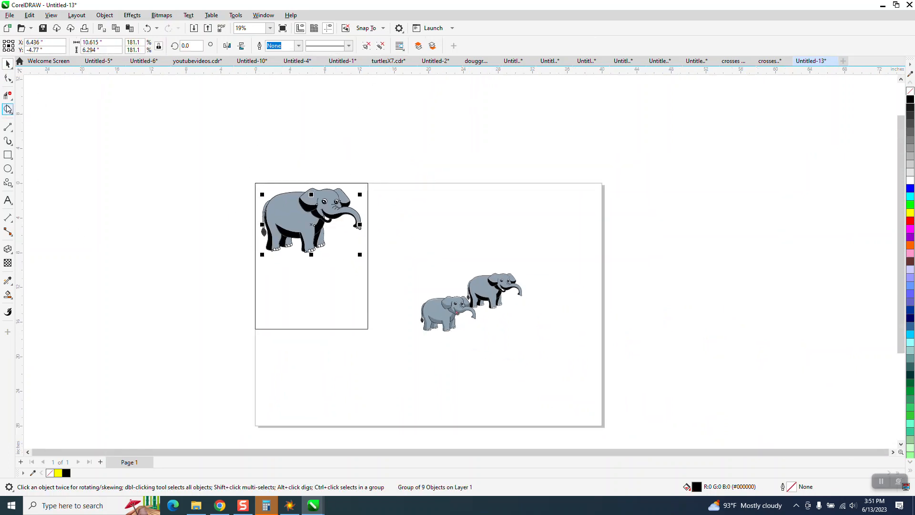
pyautogui.moveTo(247, 178); pyautogui.dragTo(405, 260)
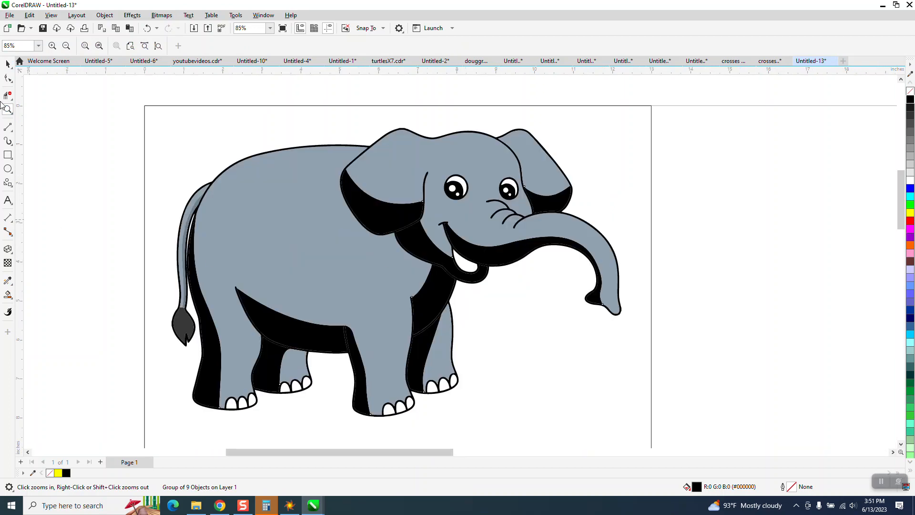
pyautogui.click(7, 63)
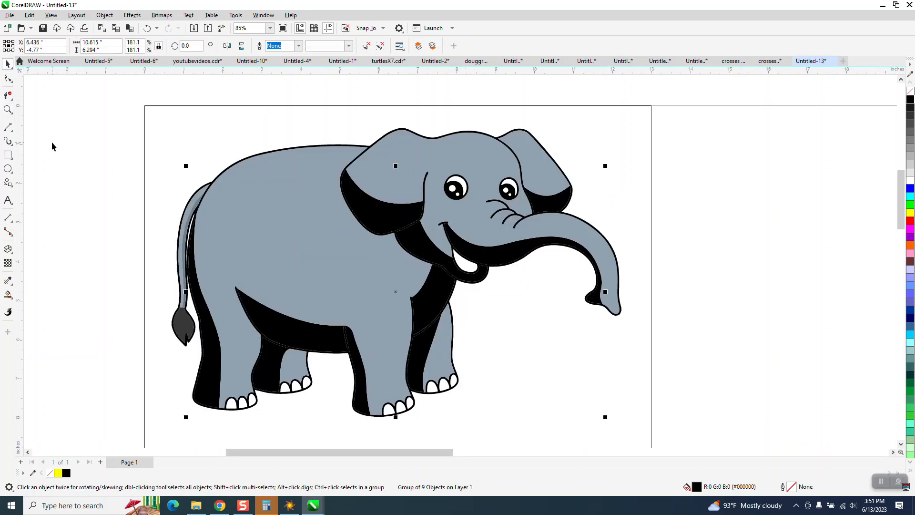
pyautogui.scroll(-1, 51, 142)
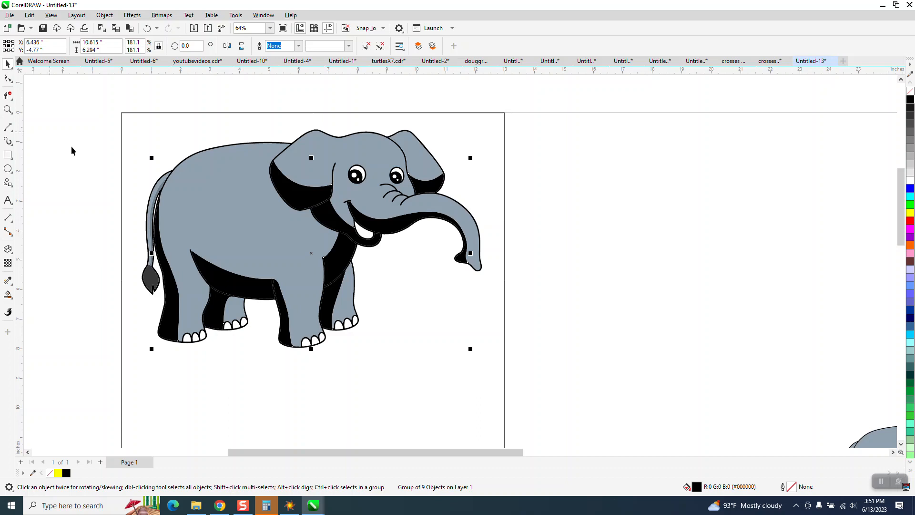
pyautogui.click(81, 156)
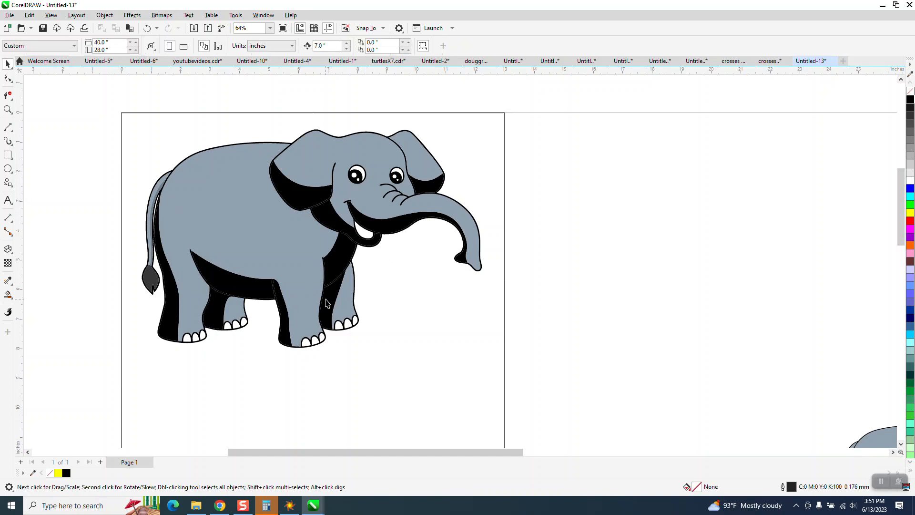
pyautogui.scroll(-1, 324, 299)
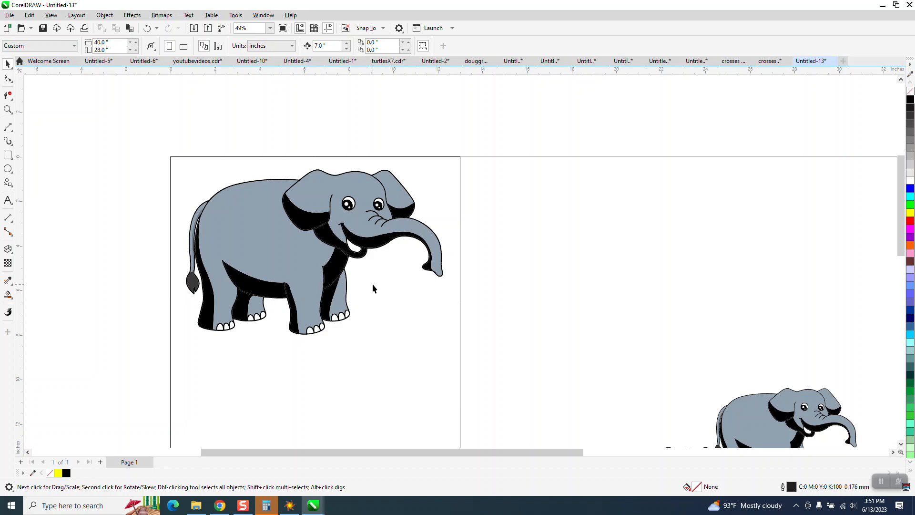